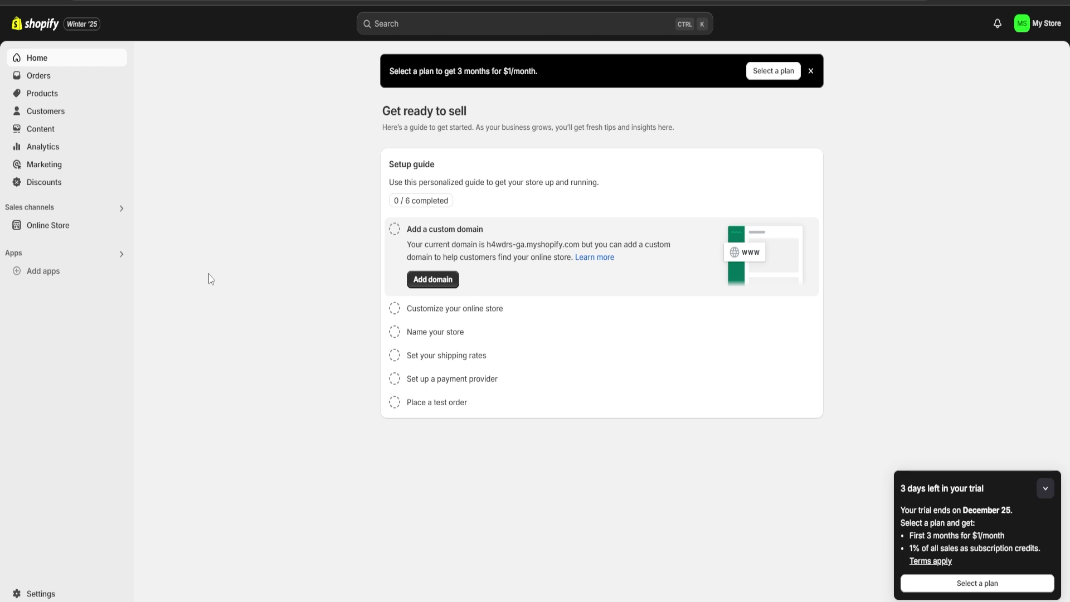
Step: Start a new product in the store's catalogue and title it "Car Polish"
{"action": "left_click", "coordinate": [44, 93]}
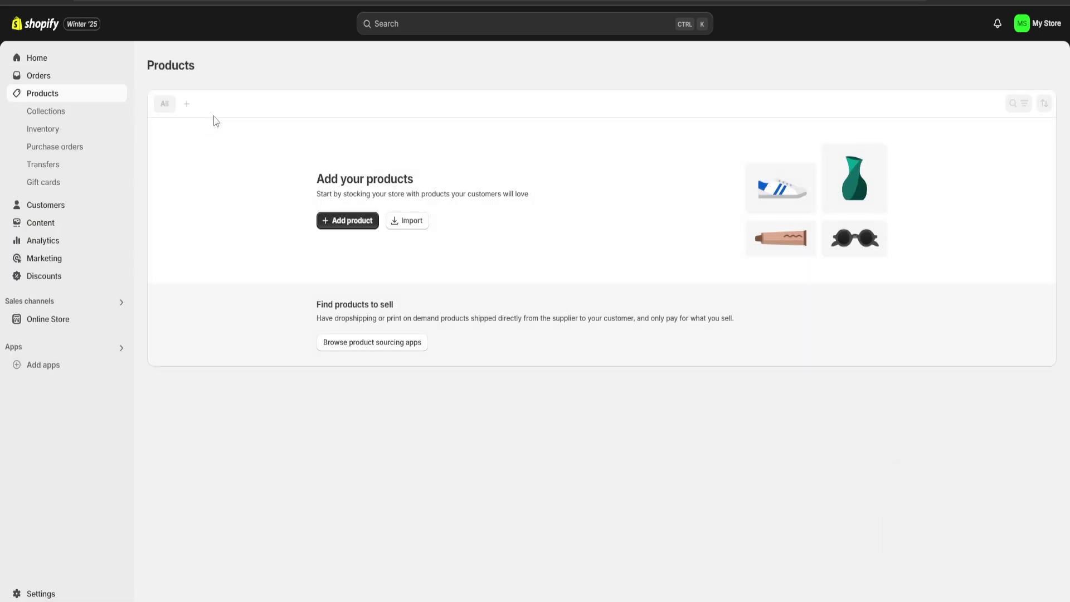
{"action": "left_click", "coordinate": [344, 221]}
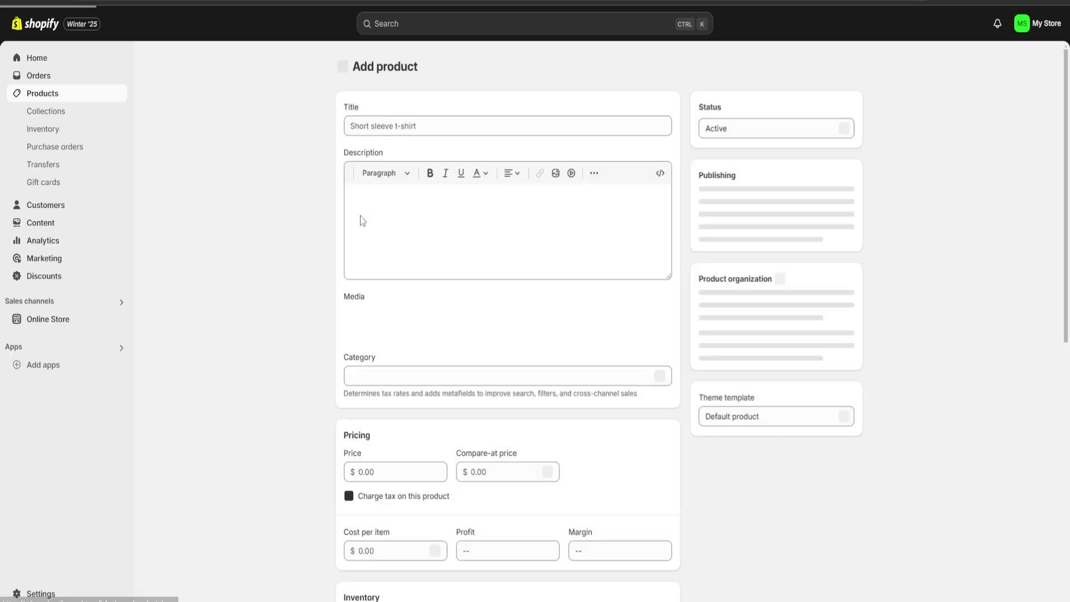
{"action": "left_click", "coordinate": [396, 124]}
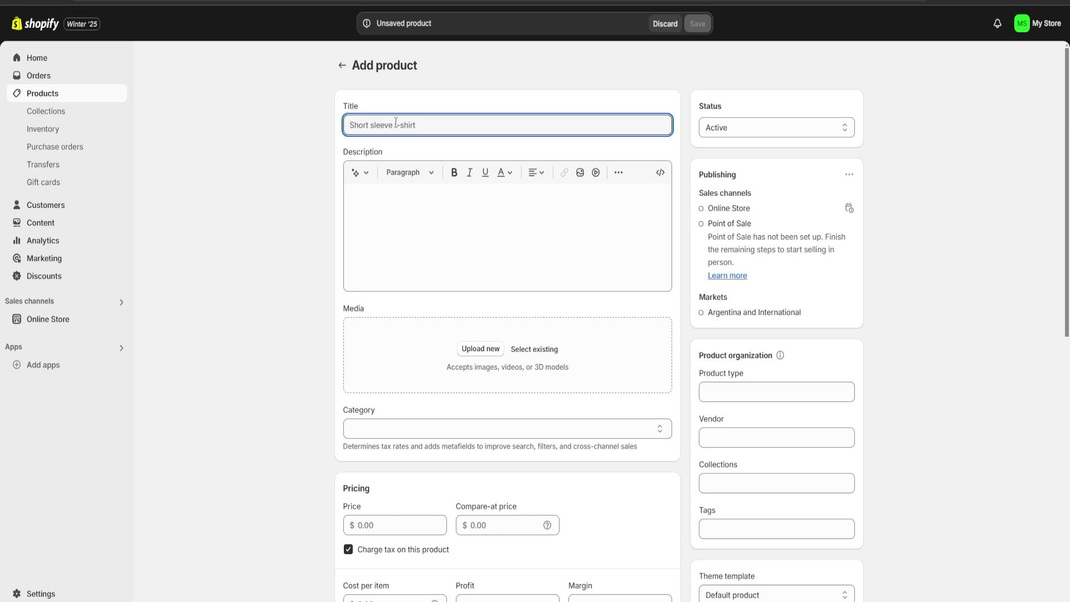
{"action": "type", "text": "Full pil"}
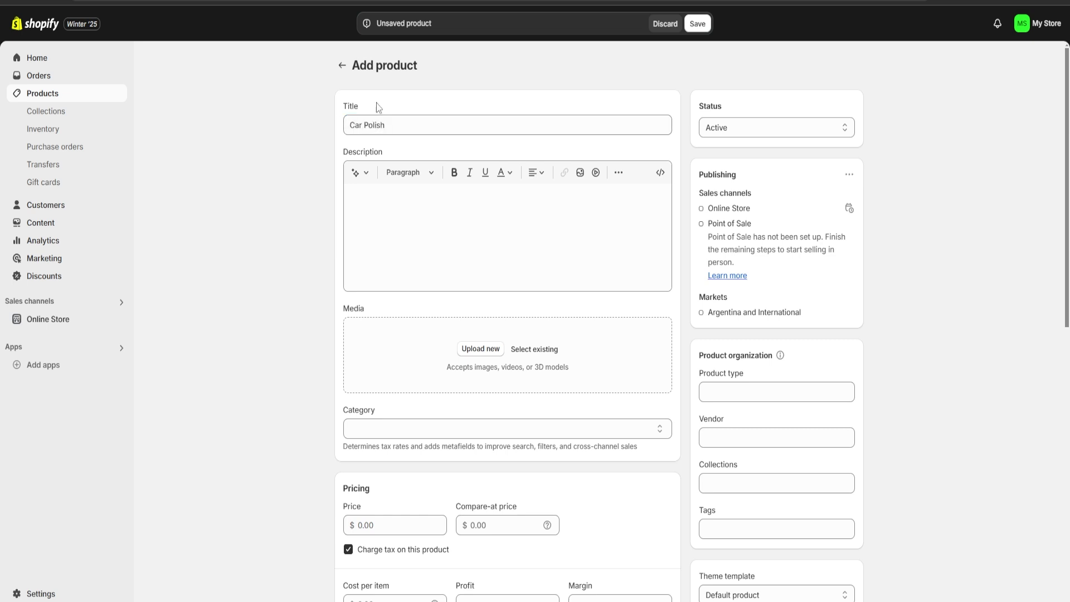
Step: Generate a product description with the Expert tone from the keyword "Car Polish" copied from the title, and keep the generated text
{"action": "triple_click", "coordinate": [413, 127]}
{"action": "key", "text": "ctrl+c"}
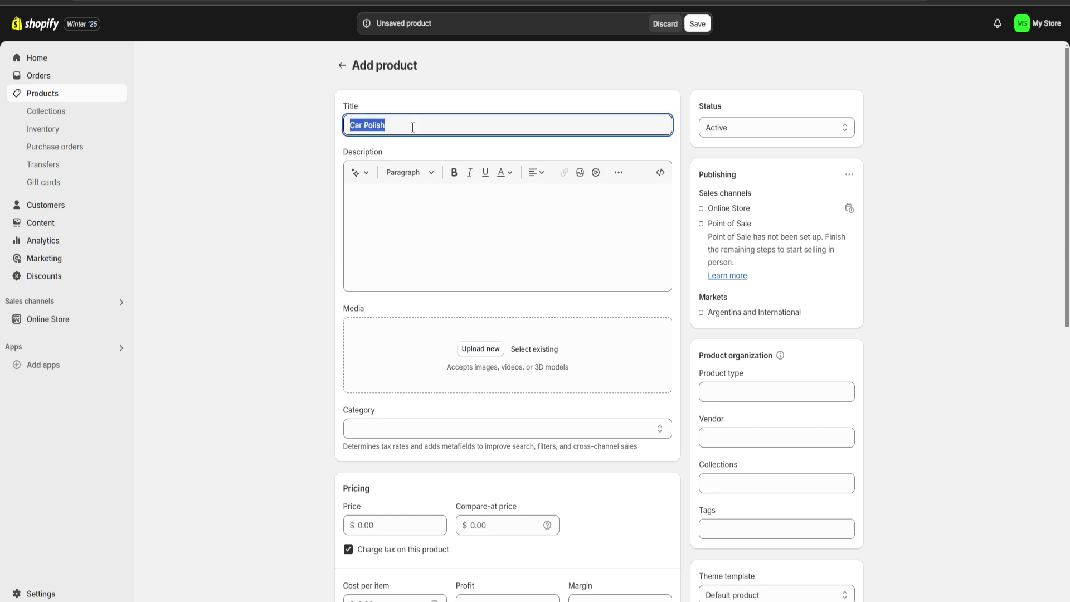
{"action": "left_click", "coordinate": [421, 108]}
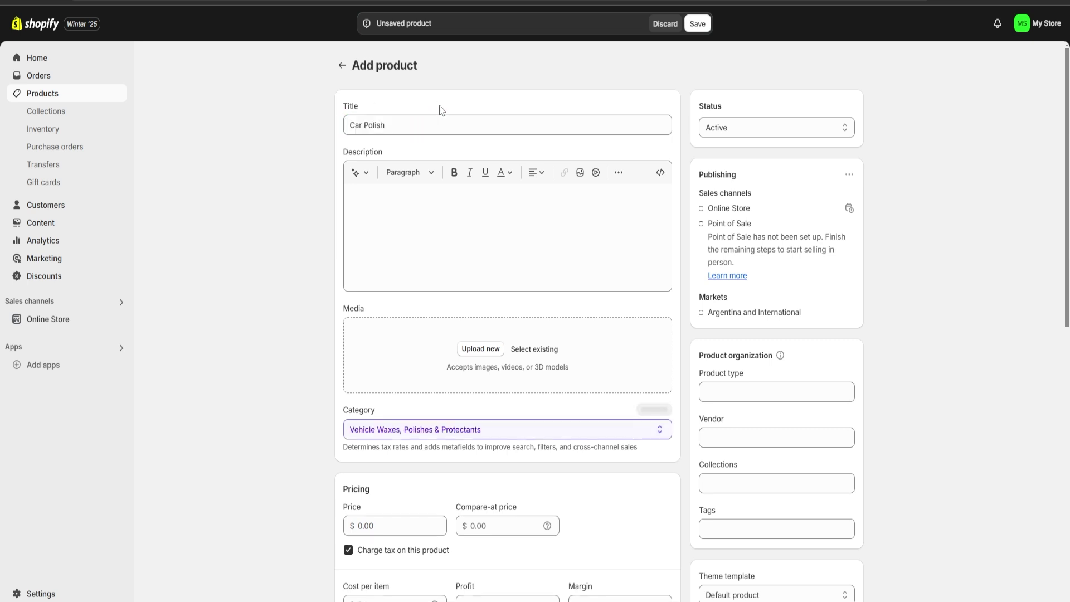
{"action": "left_click", "coordinate": [364, 175]}
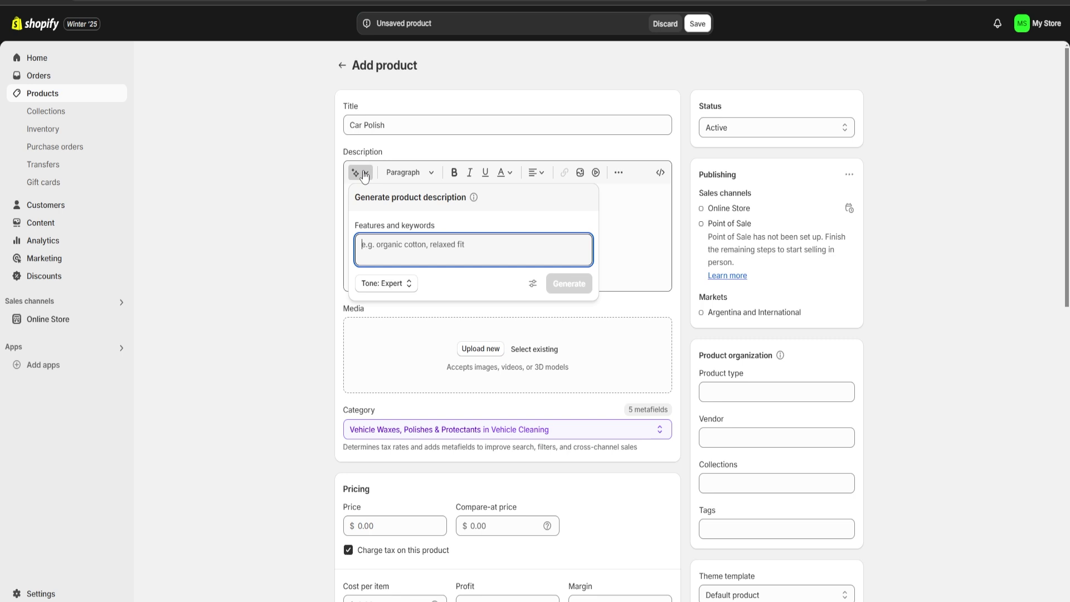
{"action": "key", "text": "ctrl+v"}
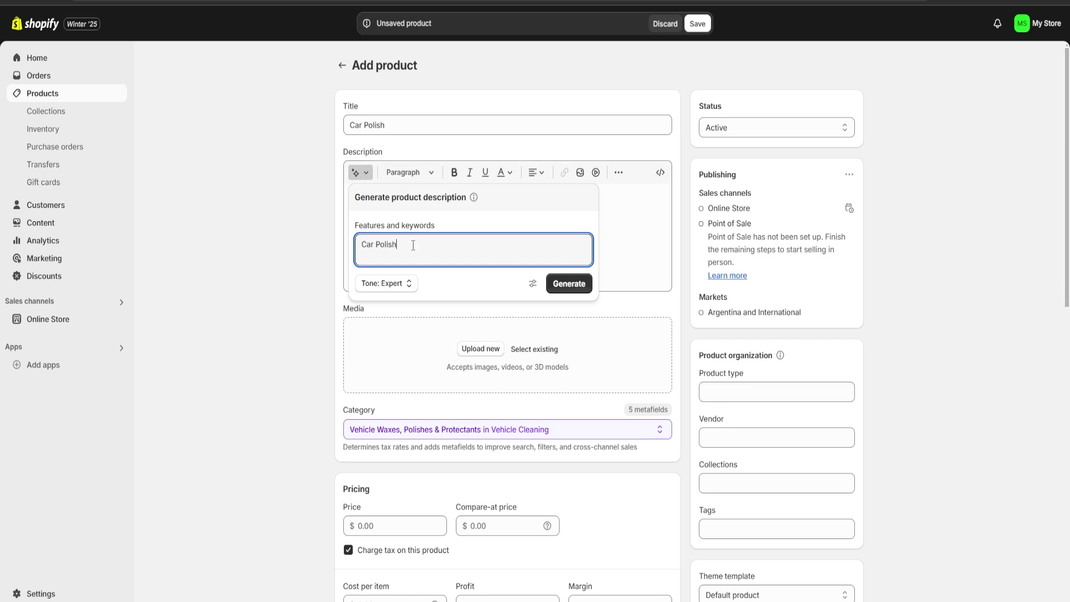
{"action": "left_click", "coordinate": [567, 284]}
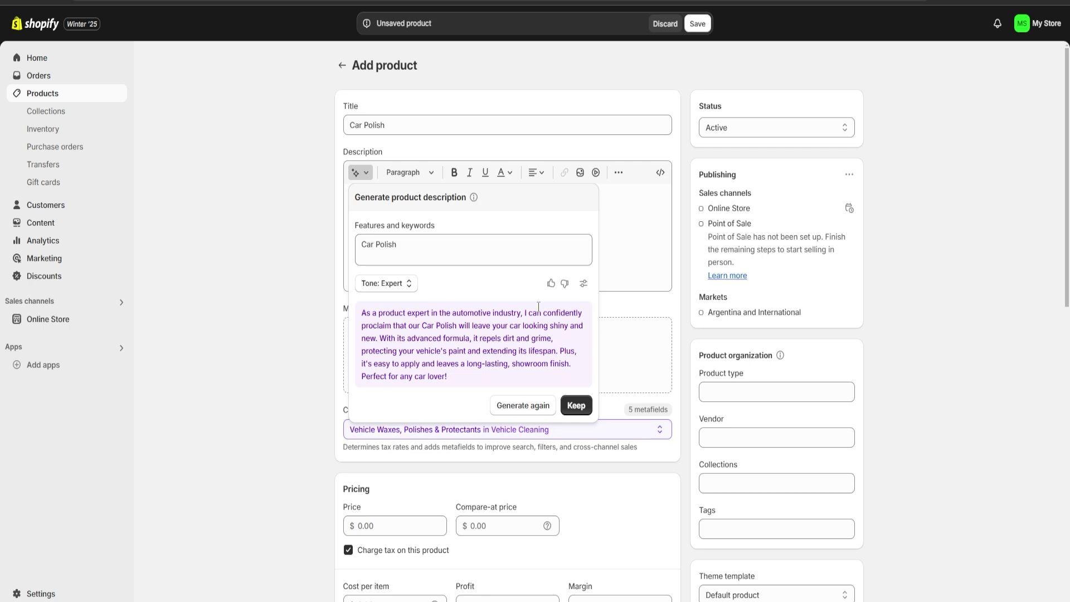
{"action": "mouse_move", "coordinate": [450, 382]}
{"action": "left_mouse_down"}
{"action": "mouse_move", "coordinate": [361, 313]}
{"action": "mouse_move", "coordinate": [454, 363]}
{"action": "mouse_move", "coordinate": [457, 379]}
{"action": "left_mouse_up"}
{"action": "left_click", "coordinate": [576, 405]}
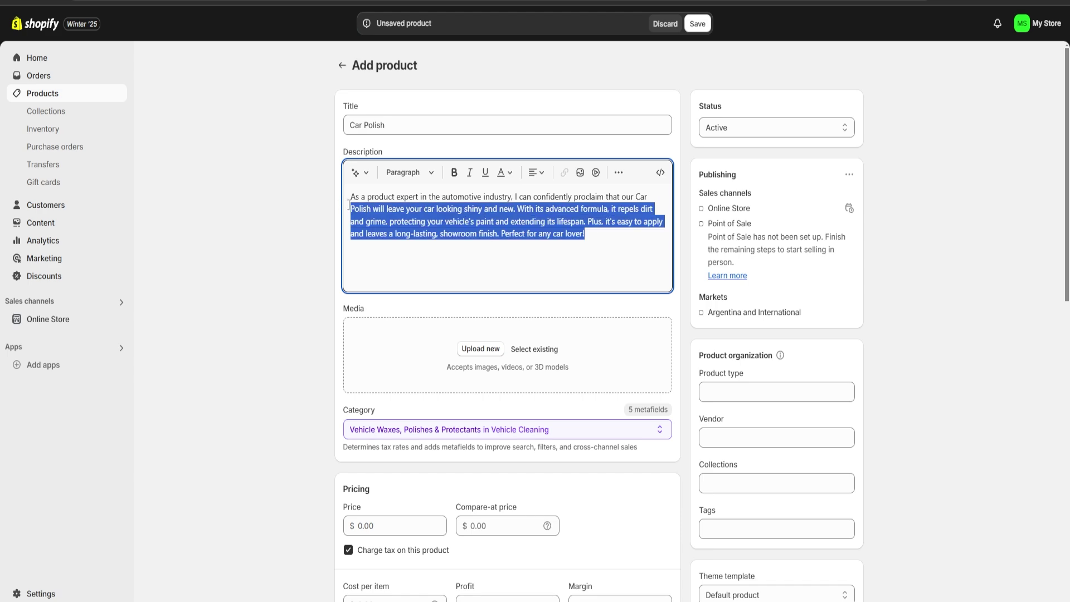
Step: Upload the image of the car surface being polished from the "imagenes random" folder as the product's media
{"action": "scroll", "coordinate": [556, 296], "scroll_direction": "down", "scroll_amount": 3}
{"action": "scroll", "coordinate": [507, 273], "scroll_direction": "up", "scroll_amount": 2}
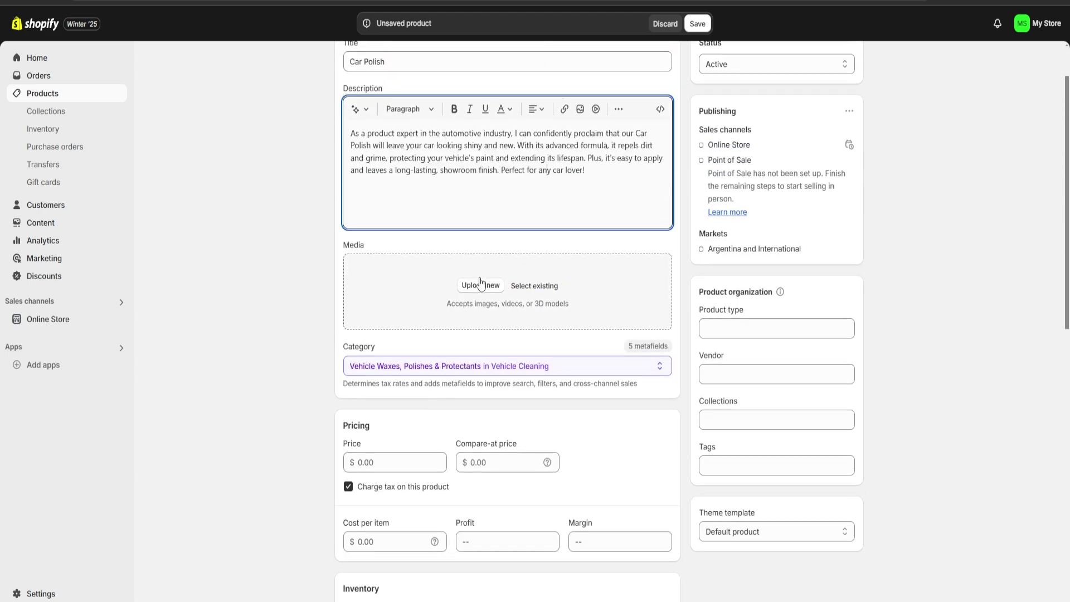
{"action": "left_click", "coordinate": [479, 285]}
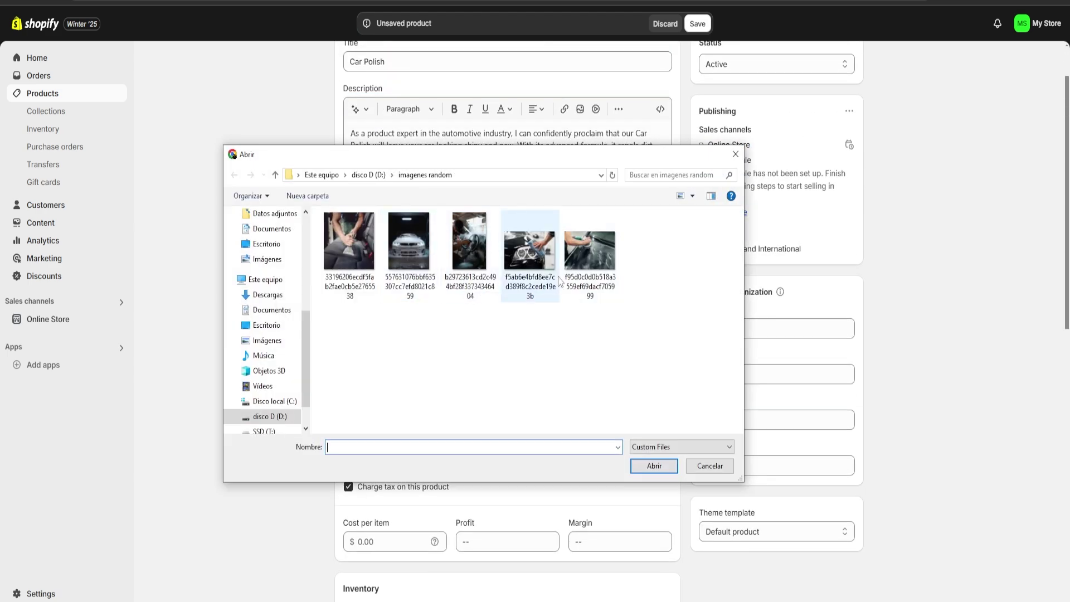
{"action": "double_click", "coordinate": [605, 270]}
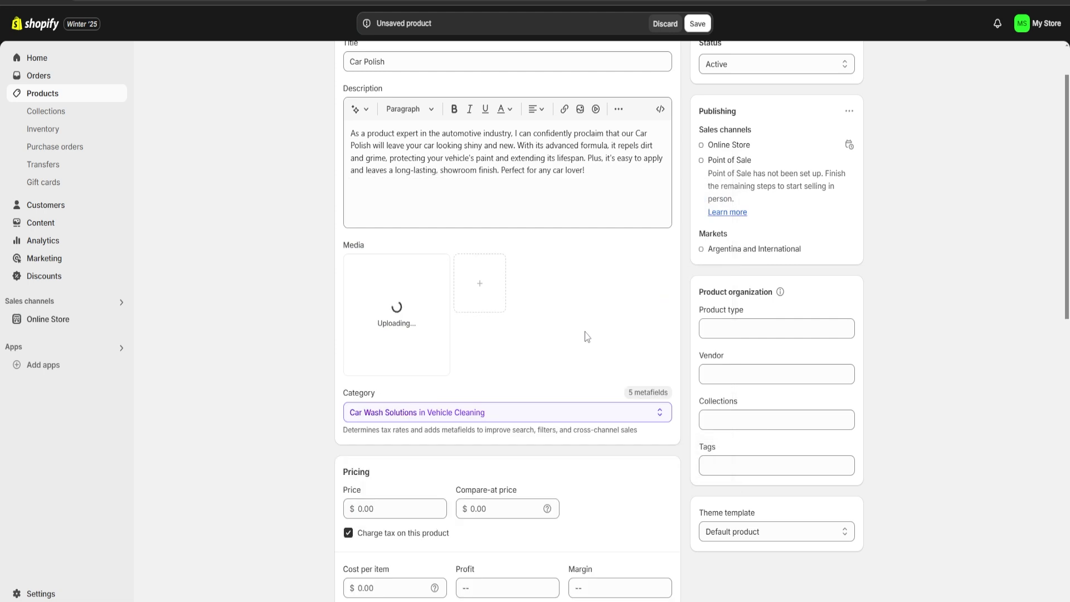
{"action": "double_click", "coordinate": [379, 400]}
{"action": "left_click", "coordinate": [443, 393]}
{"action": "scroll", "coordinate": [423, 379], "scroll_direction": "down", "scroll_amount": 2}
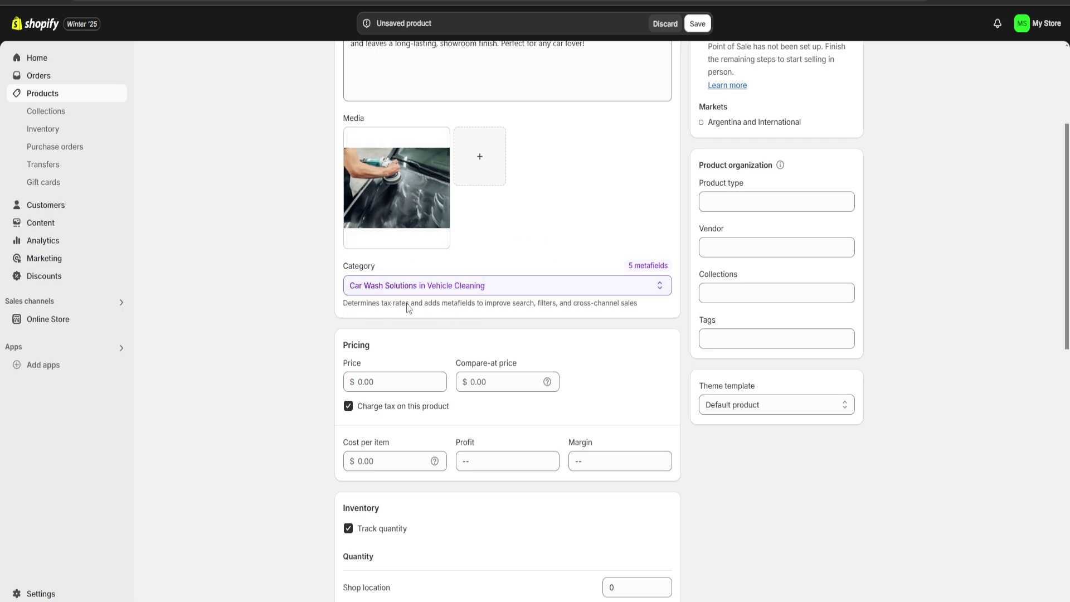
{"action": "left_click", "coordinate": [524, 287]}
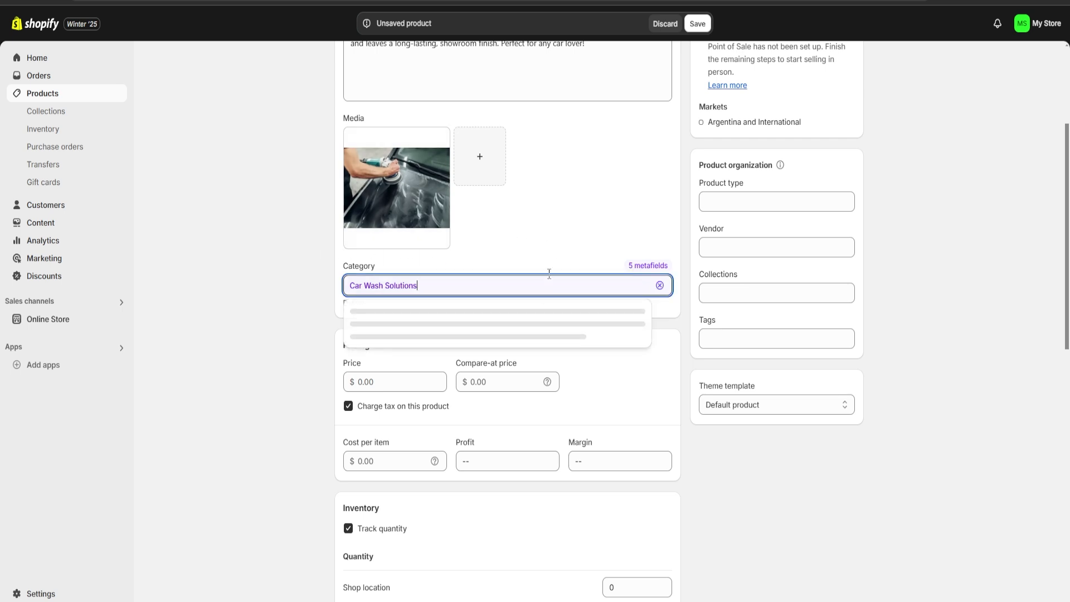
{"action": "left_click", "coordinate": [587, 245]}
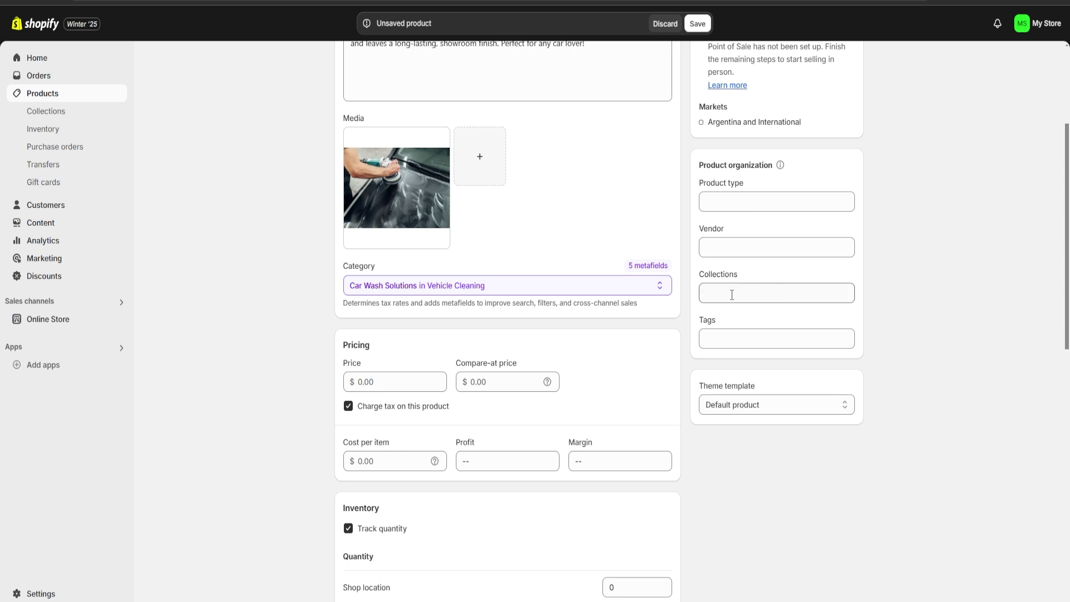
Step: Add the product to the Home page collection and give it the tag "Detailing"
{"action": "left_click", "coordinate": [702, 291]}
{"action": "left_click", "coordinate": [713, 328]}
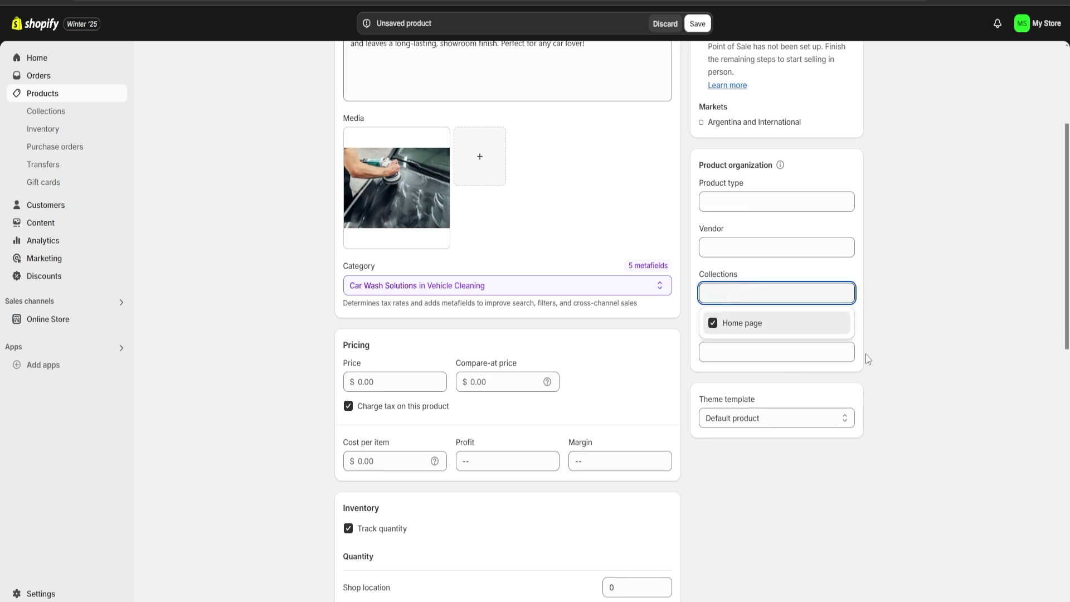
{"action": "left_click", "coordinate": [883, 357]}
{"action": "left_click", "coordinate": [777, 349]}
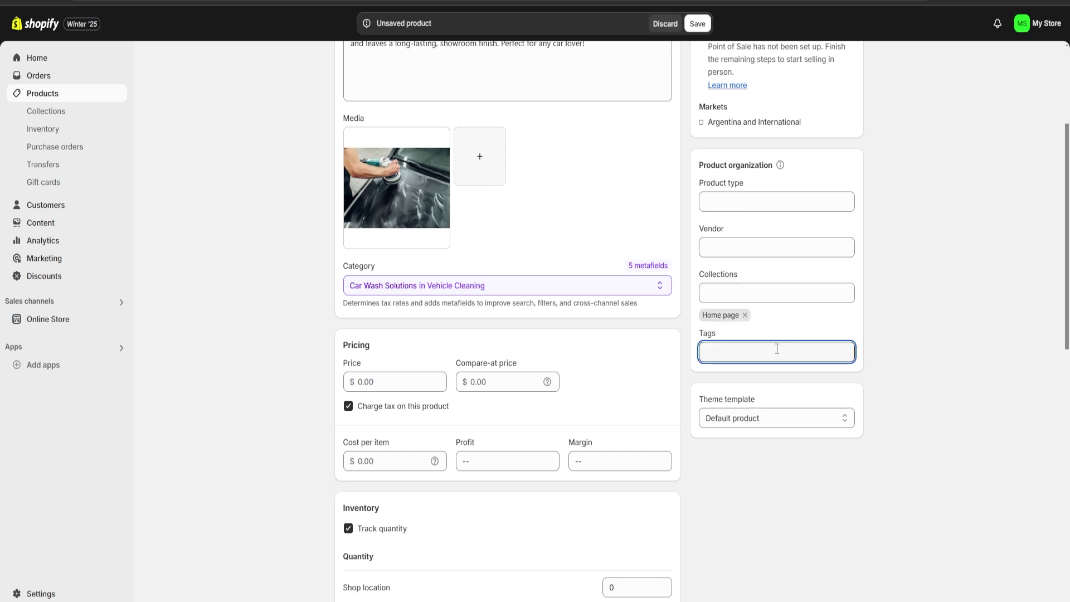
{"action": "type", "text": "Deta"}
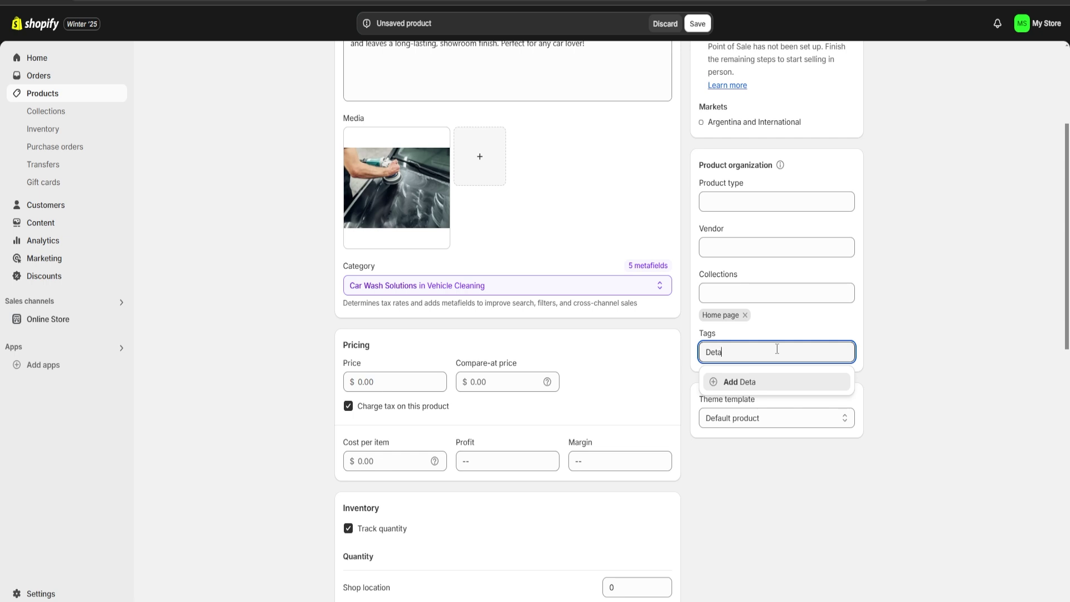
{"action": "type", "text": "iling"}
{"action": "key", "text": "Return"}
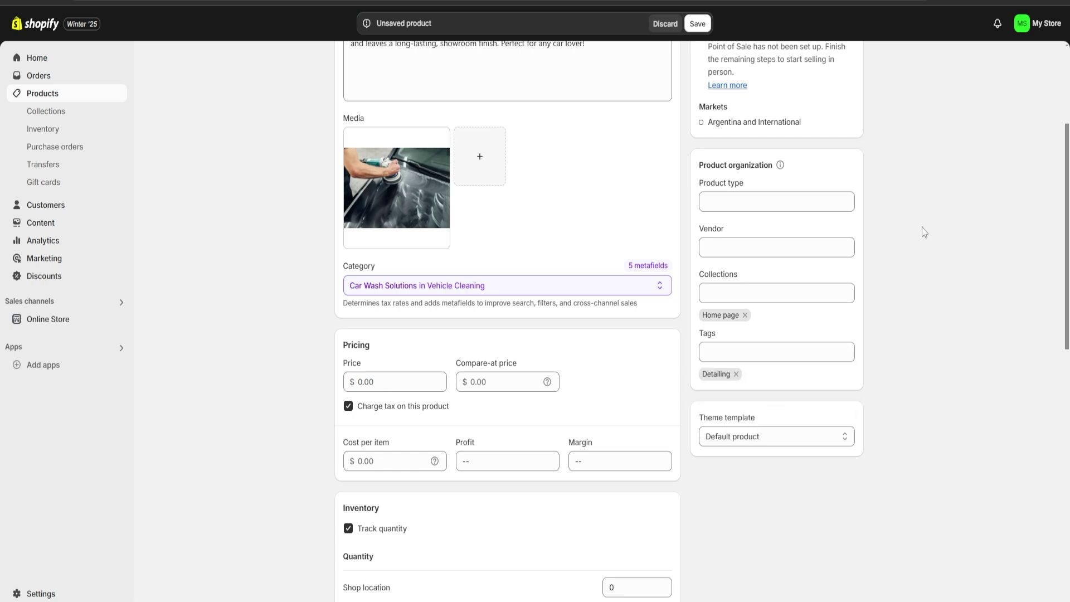
Step: Set the product's price to 60,000 and its cost per item to 40,000
{"action": "left_click", "coordinate": [385, 386]}
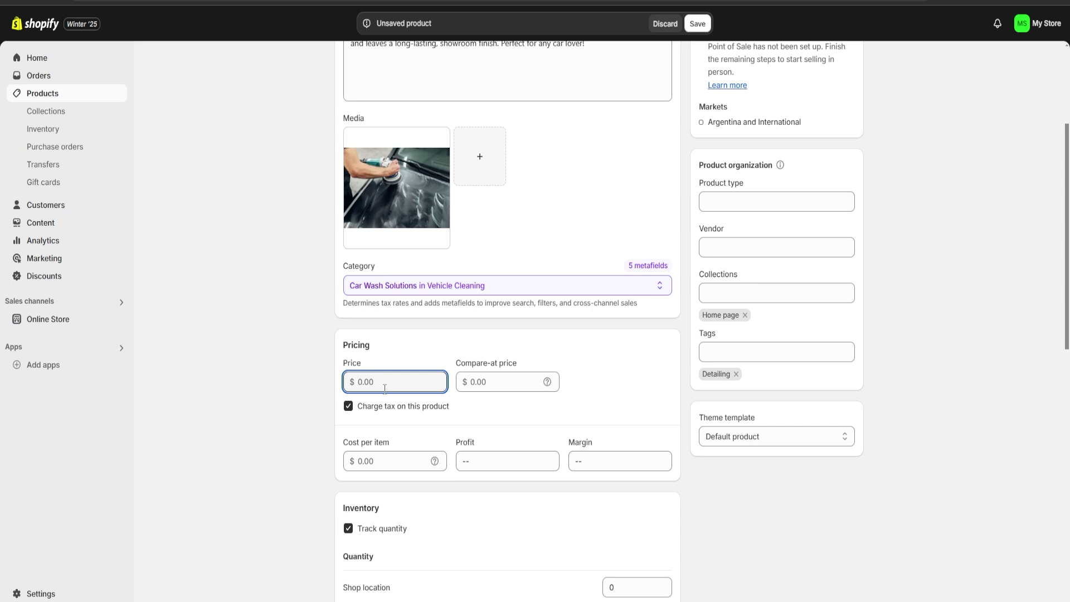
{"action": "left_click", "coordinate": [380, 462]}
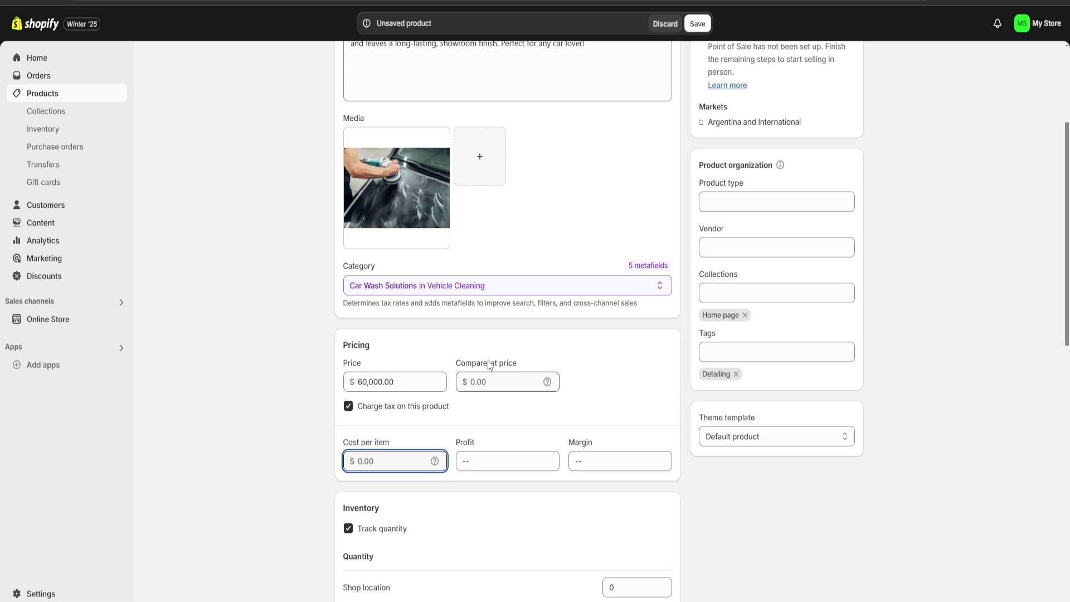
{"action": "type", "text": "40000"}
{"action": "left_click", "coordinate": [410, 350]}
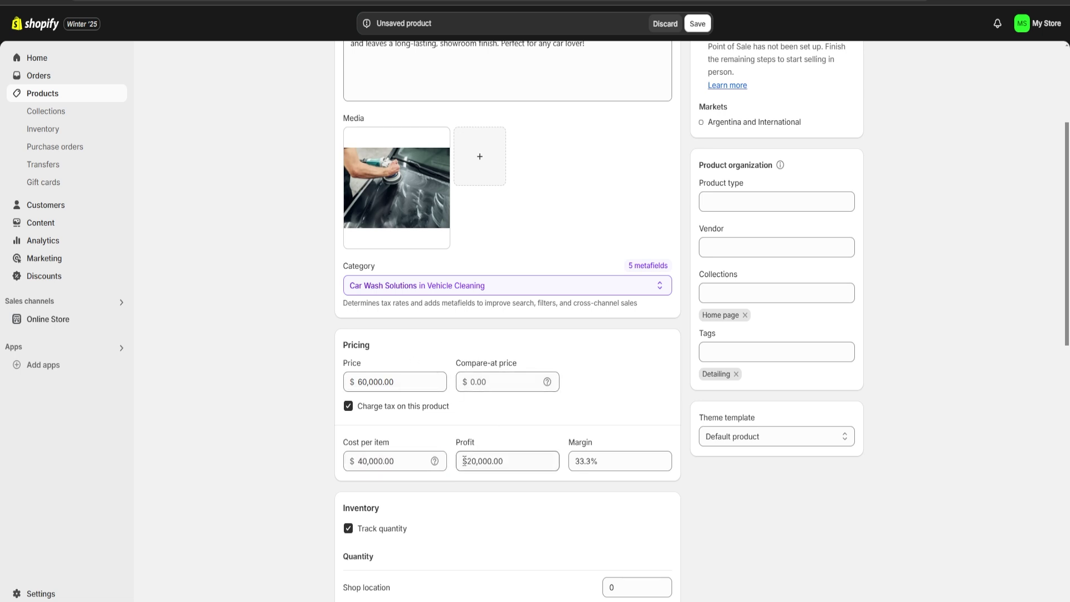
{"action": "left_click_drag", "start_coordinate": [464, 460], "coordinate": [521, 467]}
{"action": "scroll", "coordinate": [521, 435], "scroll_direction": "down", "scroll_amount": 3}
{"action": "left_click_drag", "start_coordinate": [573, 335], "coordinate": [616, 337]}
{"action": "left_click", "coordinate": [607, 257]}
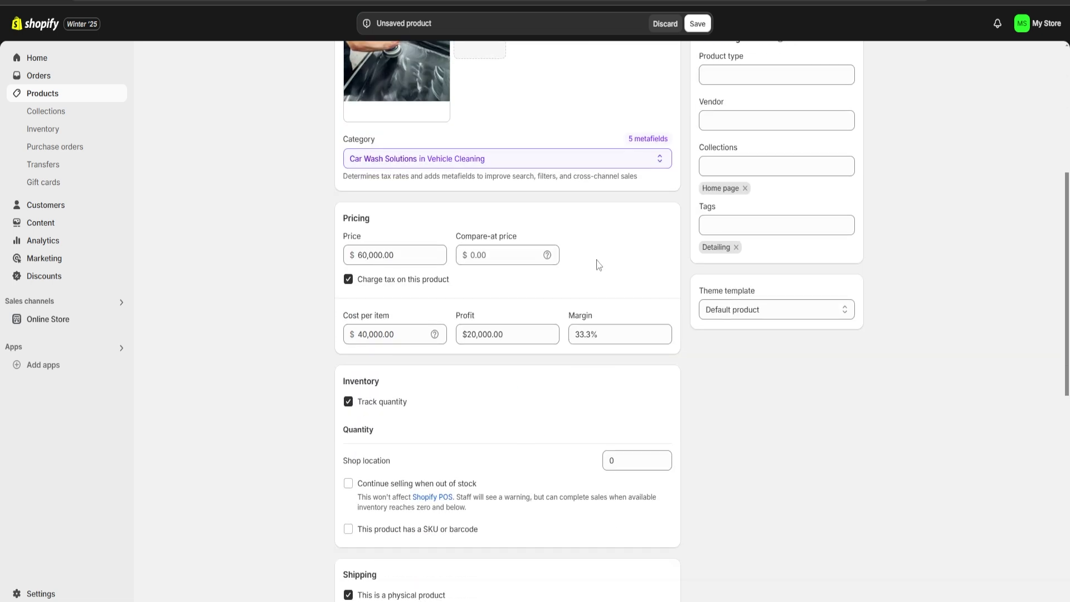
Step: Turn off quantity tracking for the Car Polish product and save the product
{"action": "scroll", "coordinate": [576, 301], "scroll_direction": "down", "scroll_amount": 3}
{"action": "left_click", "coordinate": [348, 212]}
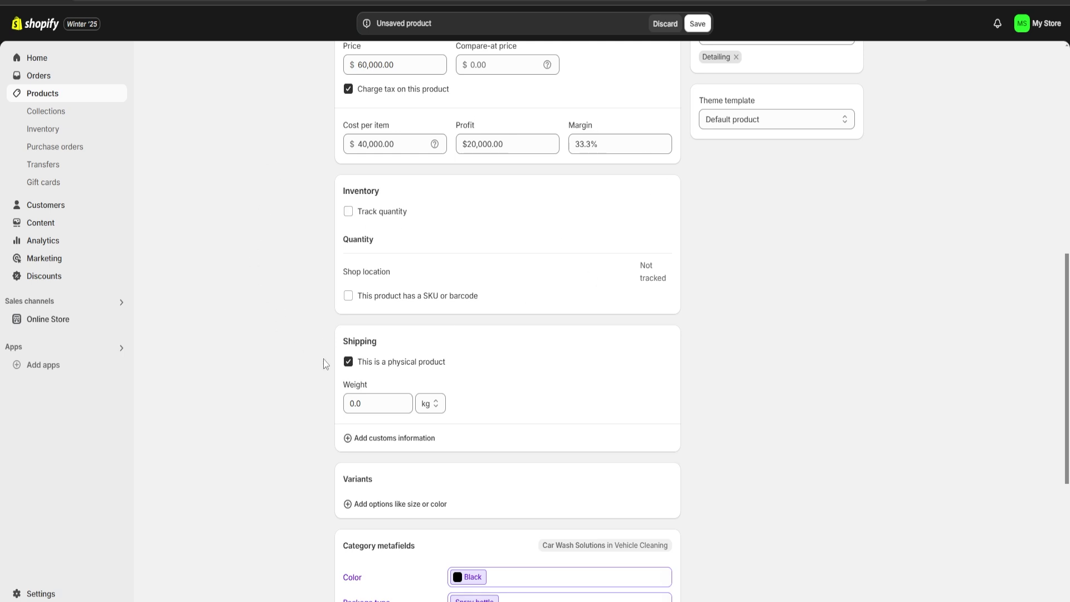
{"action": "scroll", "coordinate": [513, 437], "scroll_direction": "down", "scroll_amount": 3}
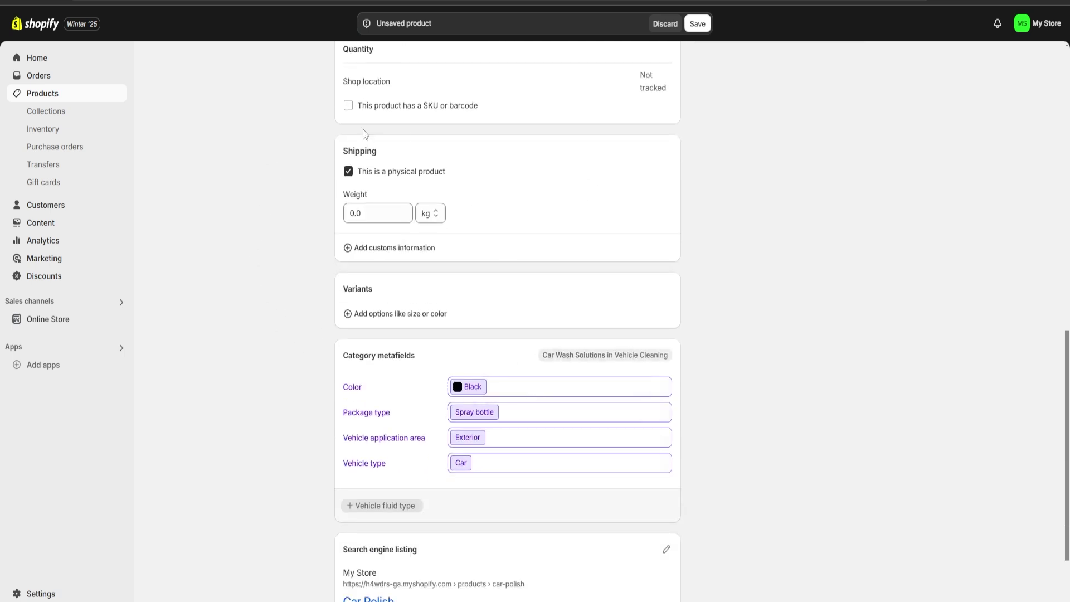
{"action": "left_click", "coordinate": [388, 219]}
{"action": "left_click", "coordinate": [385, 217]}
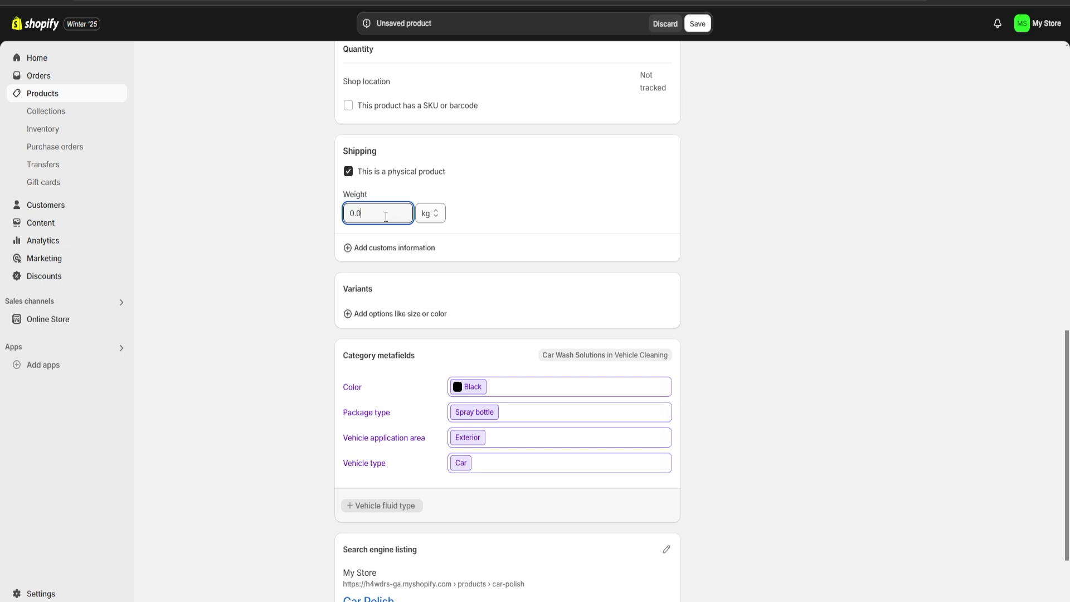
{"action": "scroll", "coordinate": [712, 317], "scroll_direction": "down", "scroll_amount": 2}
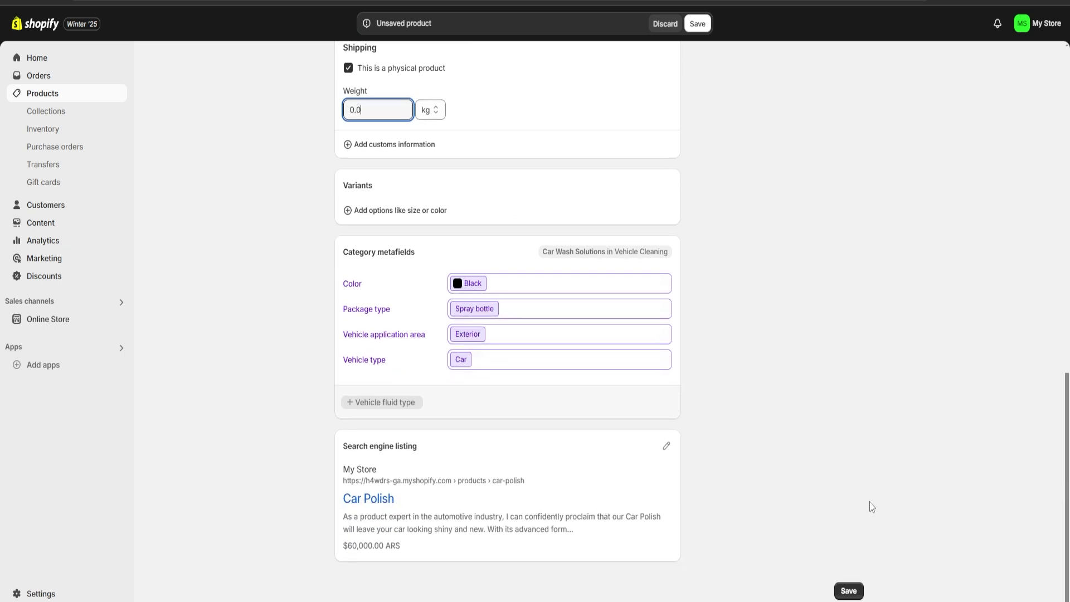
{"action": "left_click", "coordinate": [848, 591]}
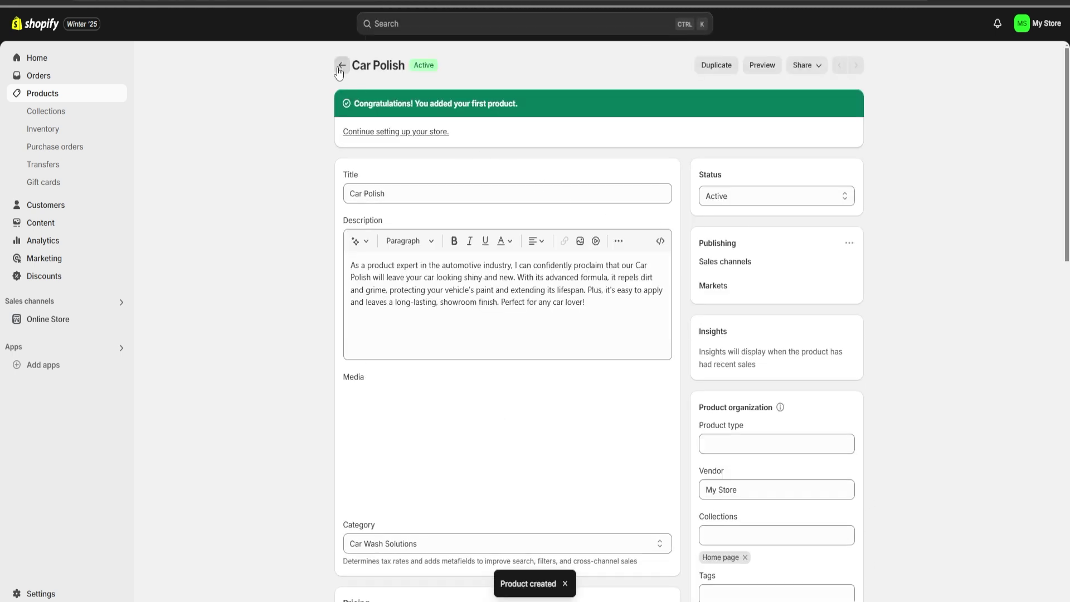
Step: Return to the product list and open a blank form for another product
{"action": "left_click", "coordinate": [342, 65]}
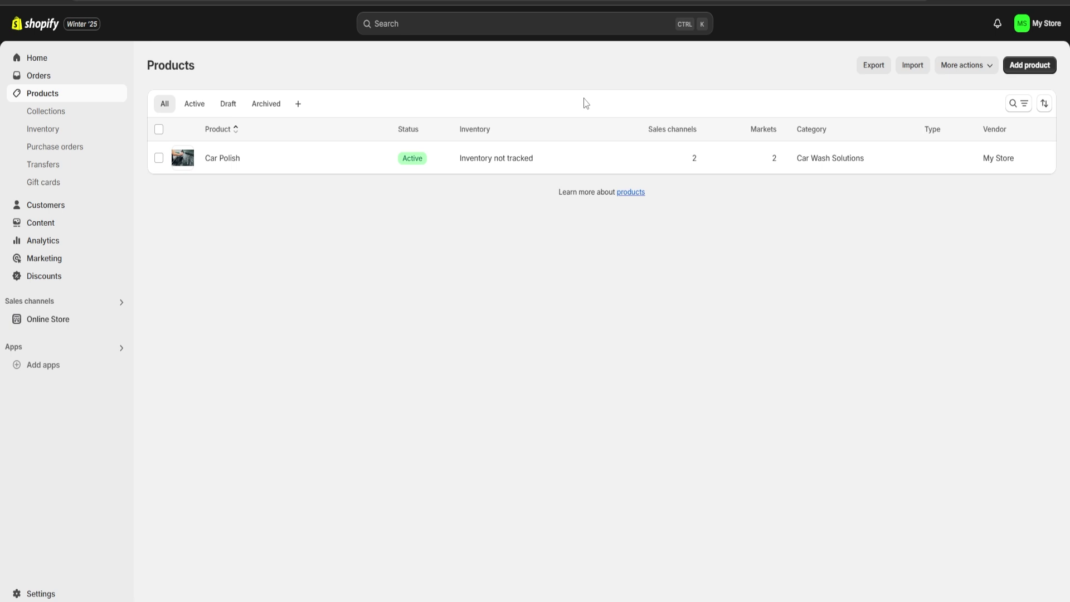
{"action": "left_click", "coordinate": [1016, 67]}
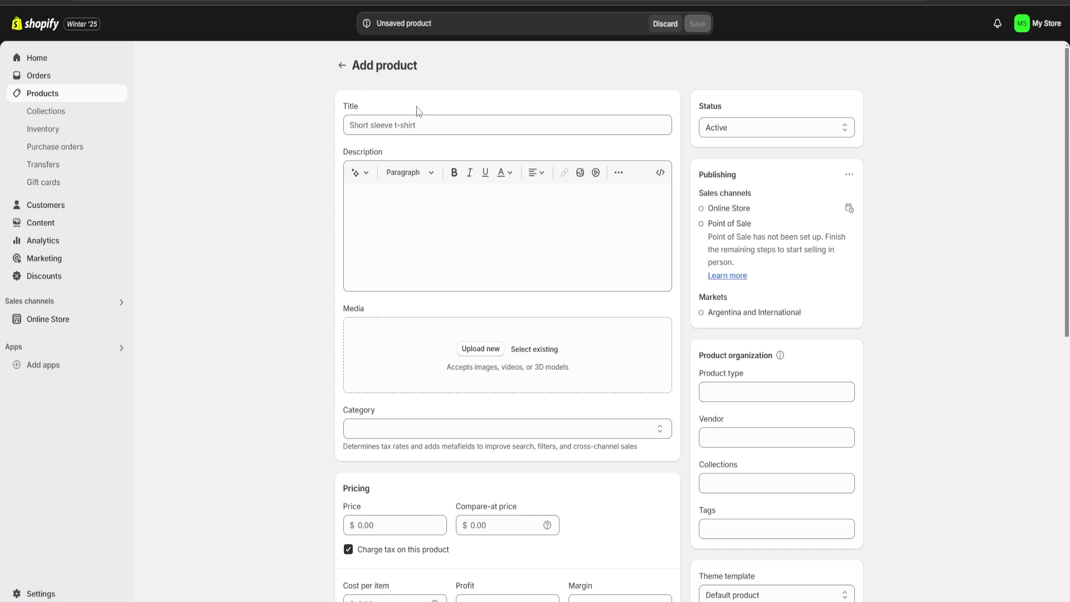
{"action": "key", "text": "alt+Left"}
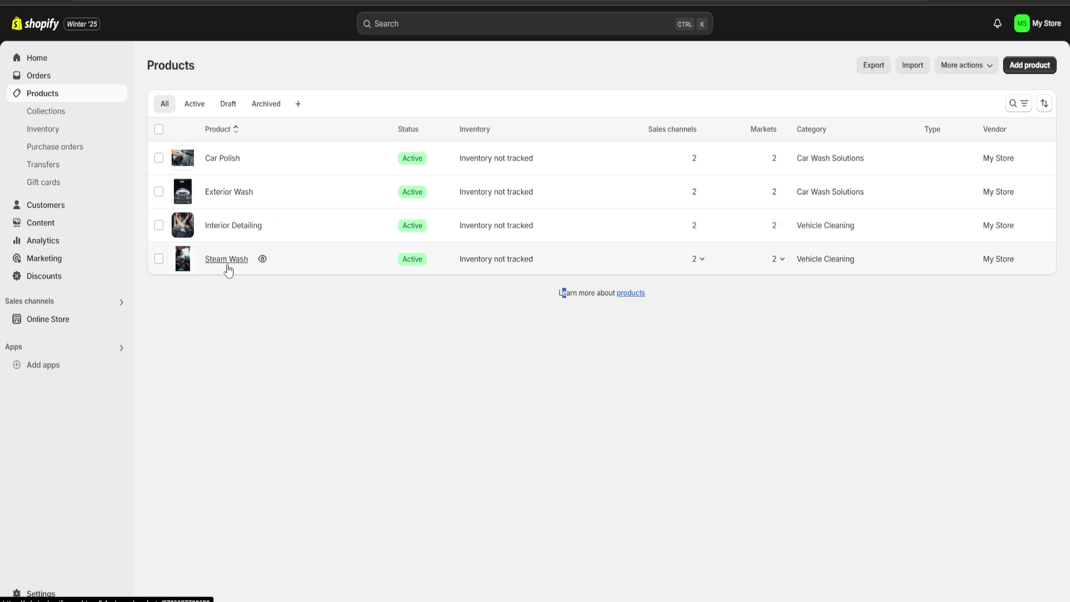
Step: Open the online store's themes and look through the popular free themes
{"action": "left_click", "coordinate": [42, 324]}
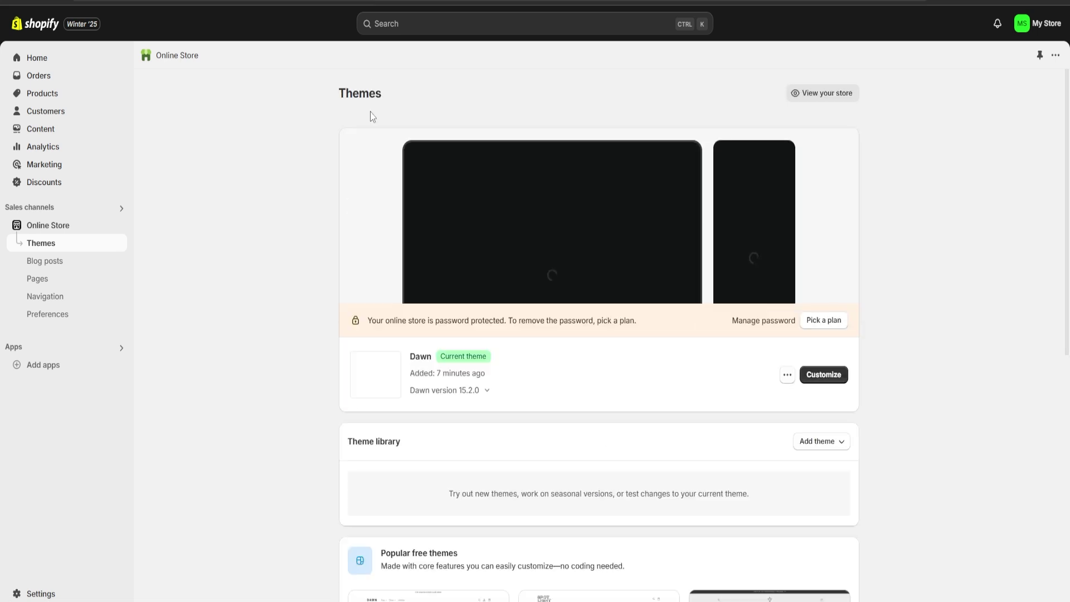
{"action": "left_click_drag", "start_coordinate": [337, 93], "coordinate": [384, 93]}
{"action": "left_click", "coordinate": [406, 92]}
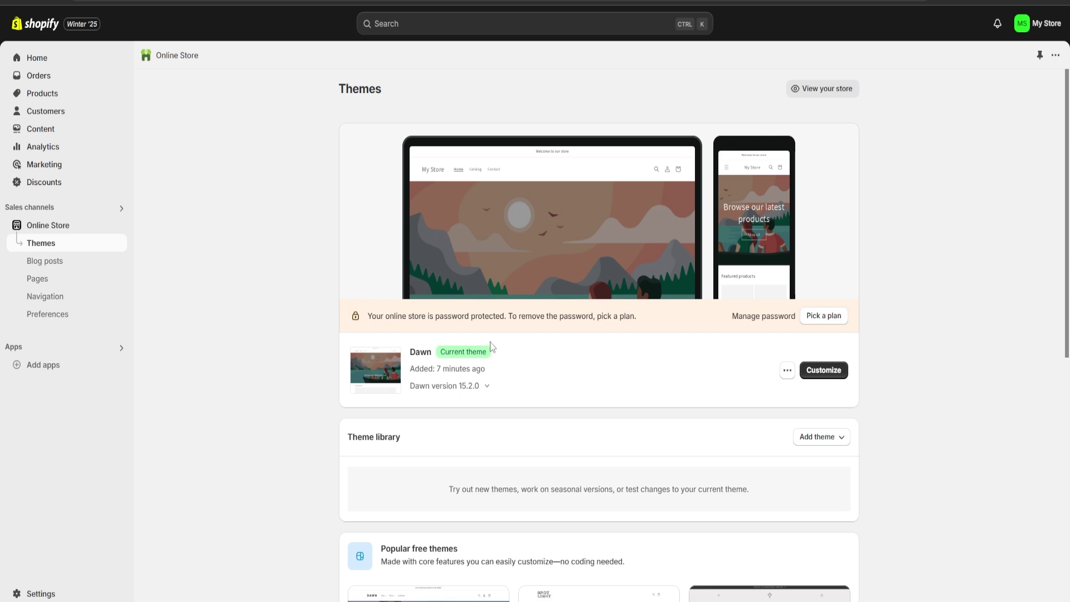
{"action": "scroll", "coordinate": [490, 284], "scroll_direction": "down", "scroll_amount": 8}
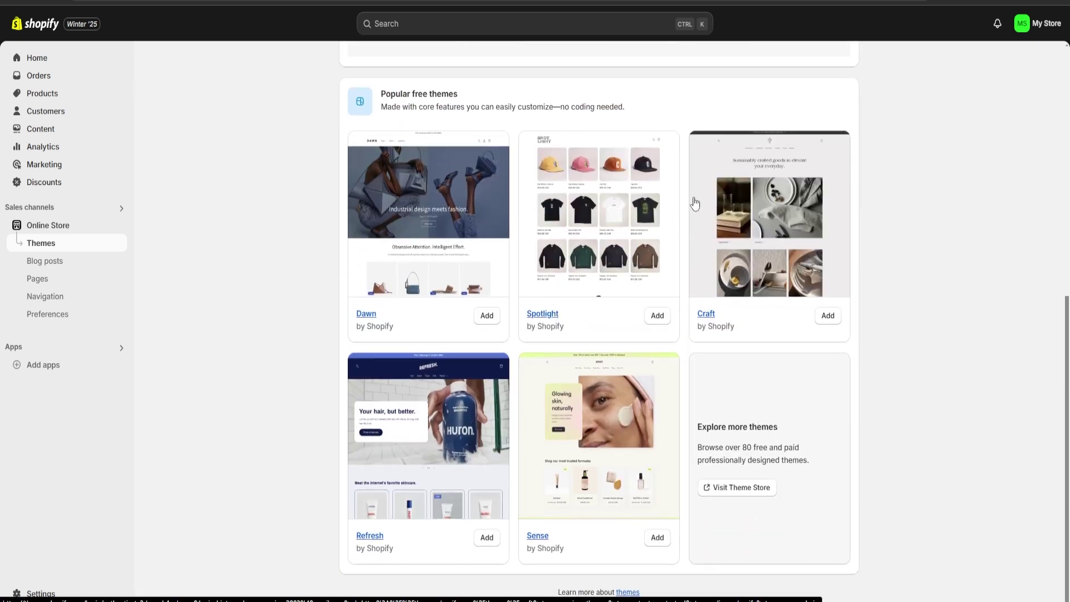
Step: Visit the Theme Store and look through the designs and prices of the listed themes
{"action": "left_click", "coordinate": [762, 486]}
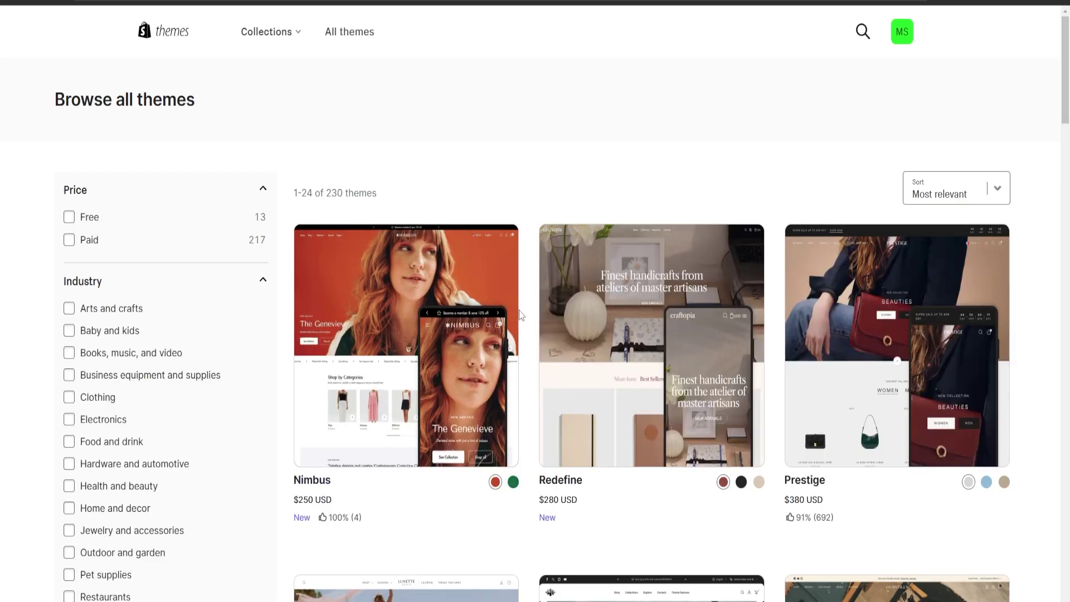
{"action": "scroll", "coordinate": [446, 240], "scroll_direction": "down", "scroll_amount": 10}
{"action": "scroll", "coordinate": [447, 241], "scroll_direction": "down", "scroll_amount": 2}
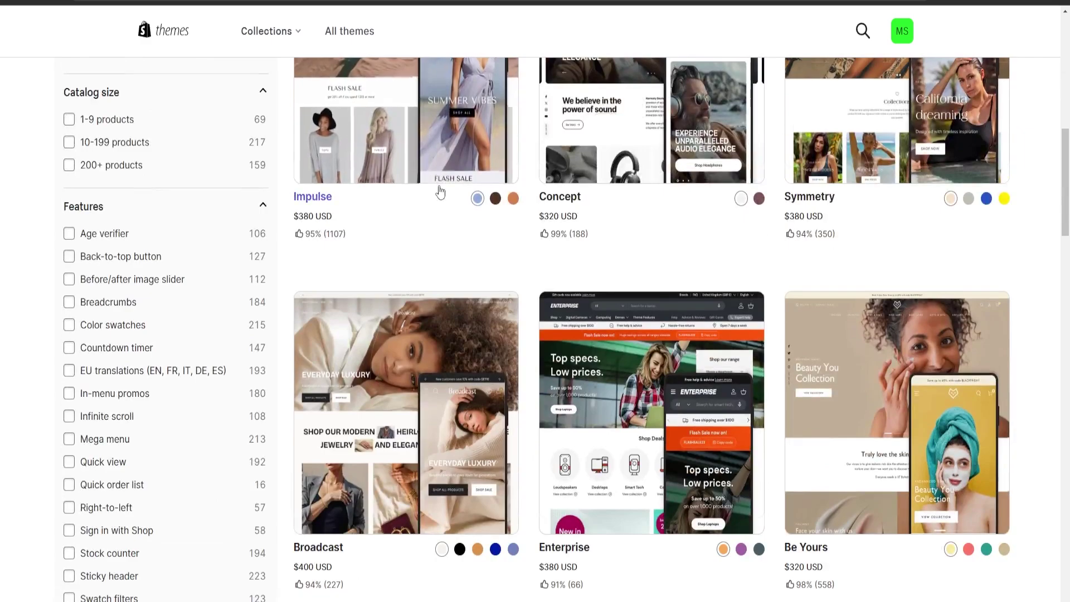
{"action": "scroll", "coordinate": [440, 222], "scroll_direction": "down", "scroll_amount": 8}
{"action": "scroll", "coordinate": [442, 254], "scroll_direction": "down", "scroll_amount": 8}
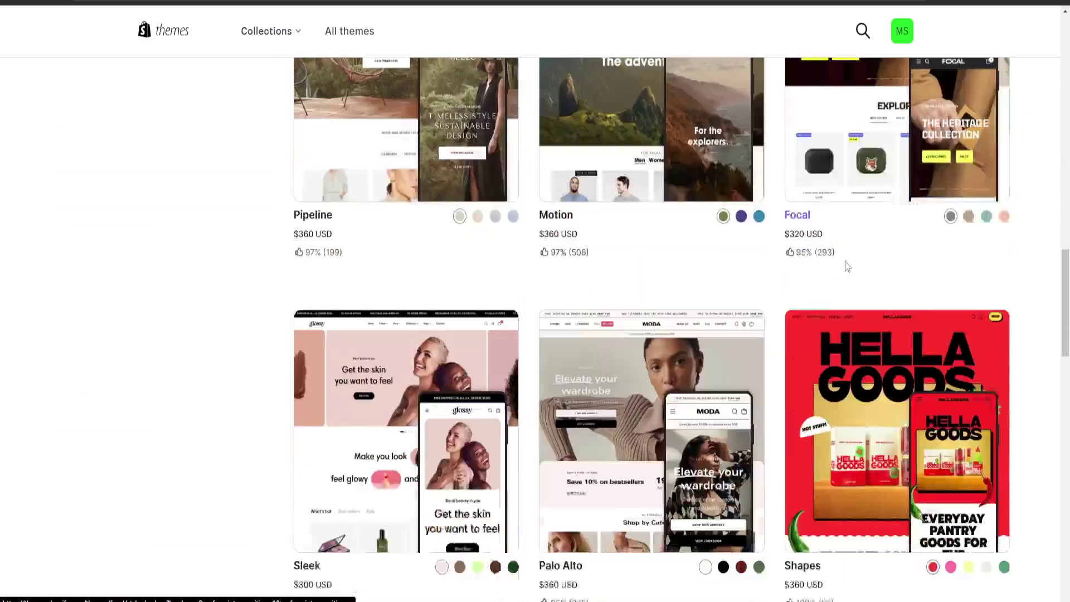
{"action": "scroll", "coordinate": [440, 296], "scroll_direction": "down", "scroll_amount": 5}
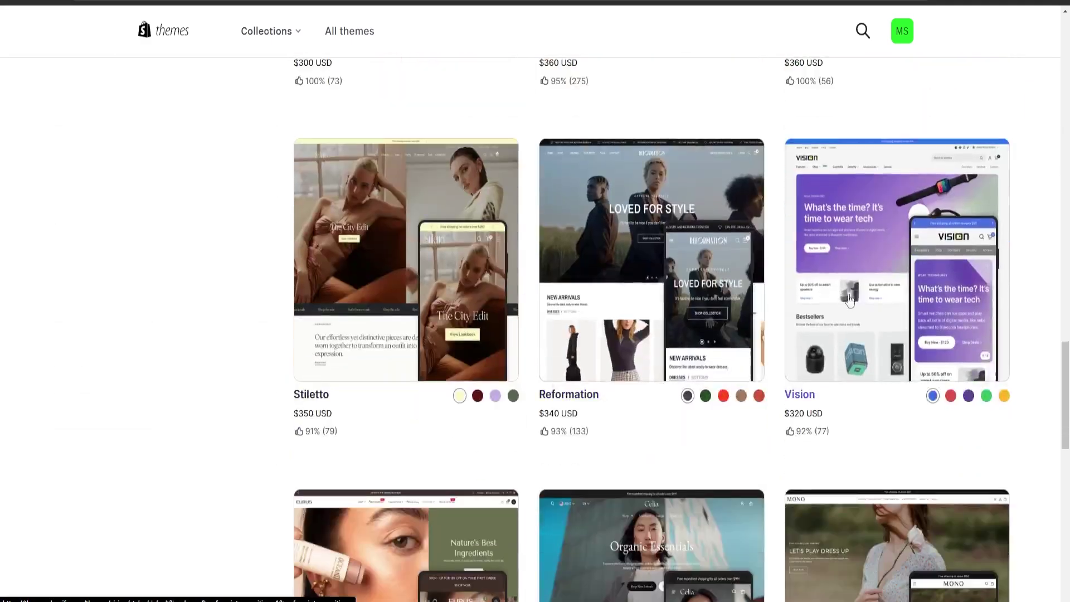
{"action": "scroll", "coordinate": [791, 234], "scroll_direction": "up", "scroll_amount": 10}
{"action": "scroll", "coordinate": [864, 270], "scroll_direction": "up", "scroll_amount": 12}
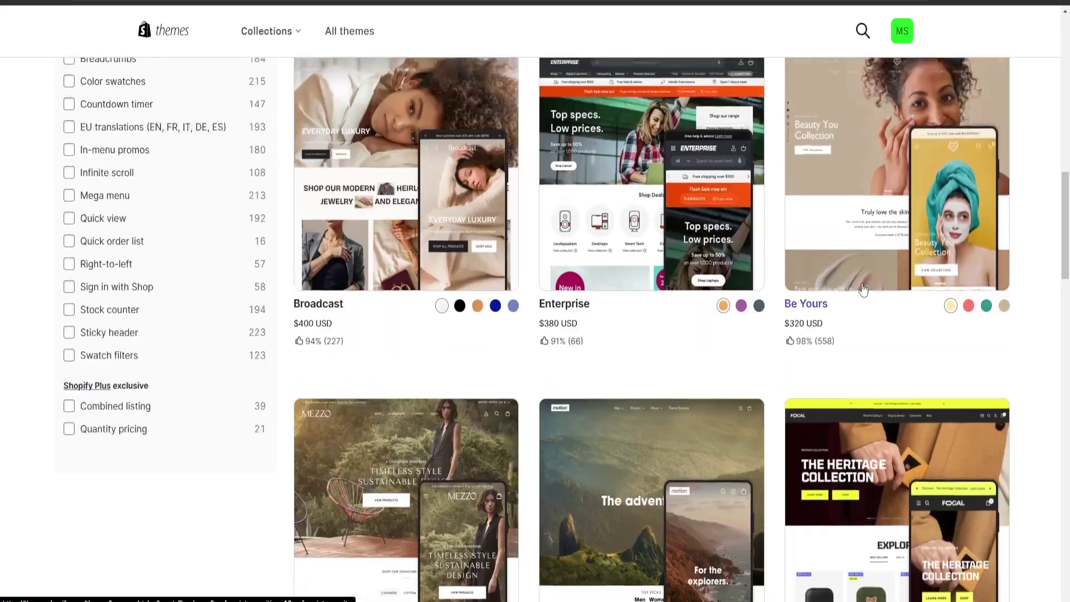
{"action": "scroll", "coordinate": [863, 327], "scroll_direction": "up", "scroll_amount": 3}
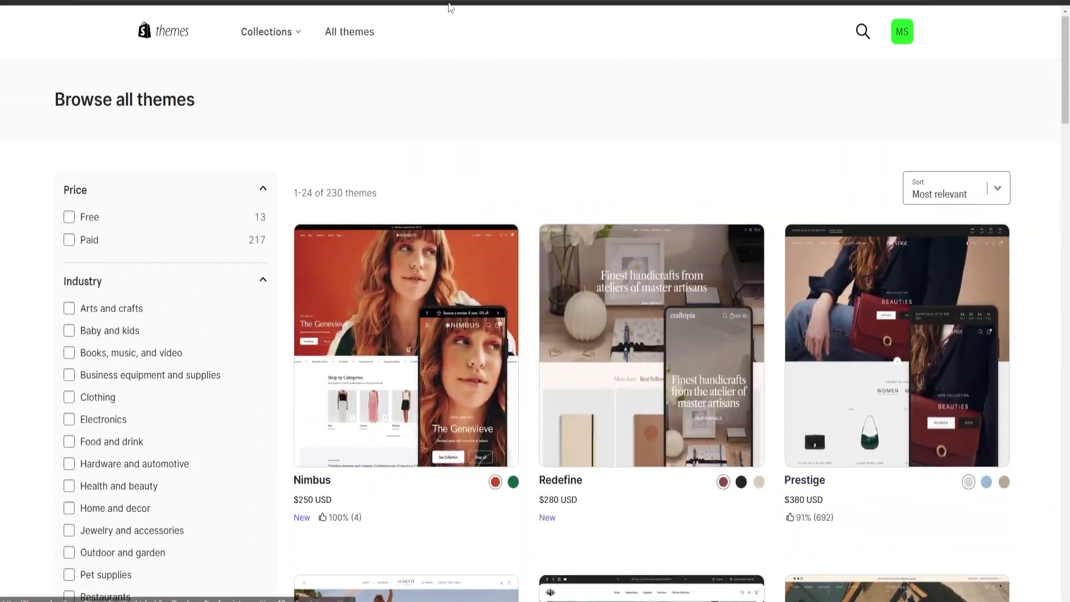
Step: Leave the Theme Store and open the current Dawn theme for customization
{"action": "key", "text": "ctrl+w"}
{"action": "scroll", "coordinate": [616, 354], "scroll_direction": "up", "scroll_amount": 8}
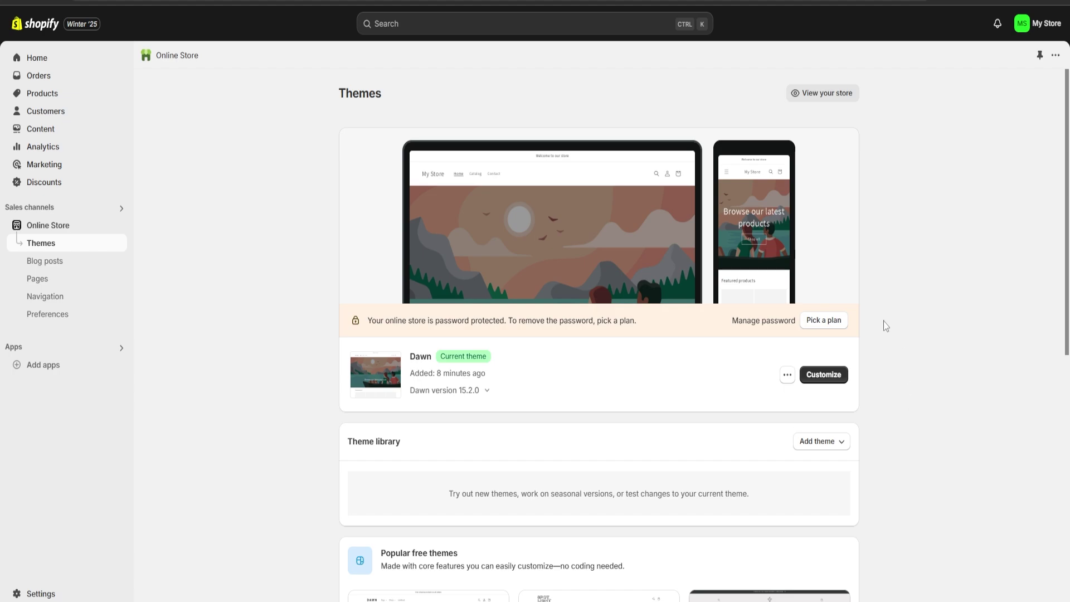
{"action": "left_click", "coordinate": [823, 375]}
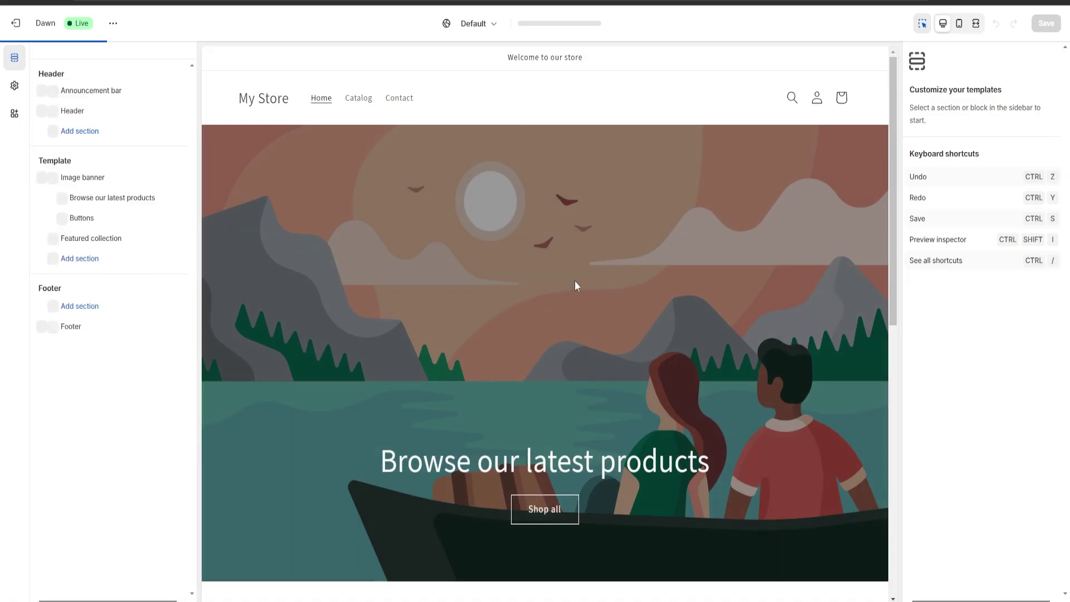
{"action": "scroll", "coordinate": [770, 277], "scroll_direction": "down", "scroll_amount": 2}
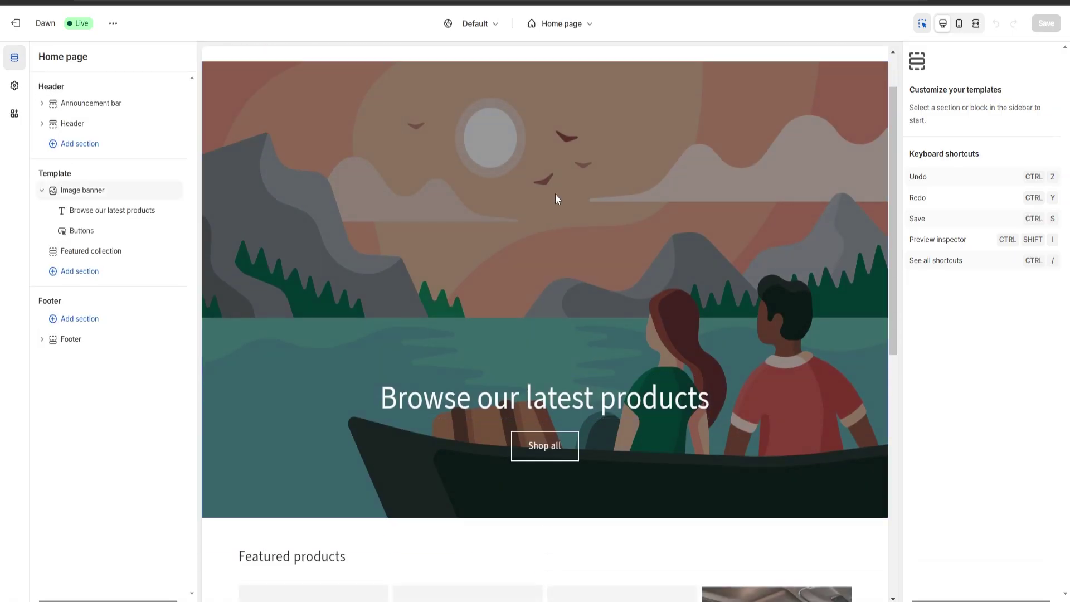
Step: Upload the photo of a black car's headlight being wiped with a blue cloth as the image banner's first image
{"action": "left_click", "coordinate": [453, 241]}
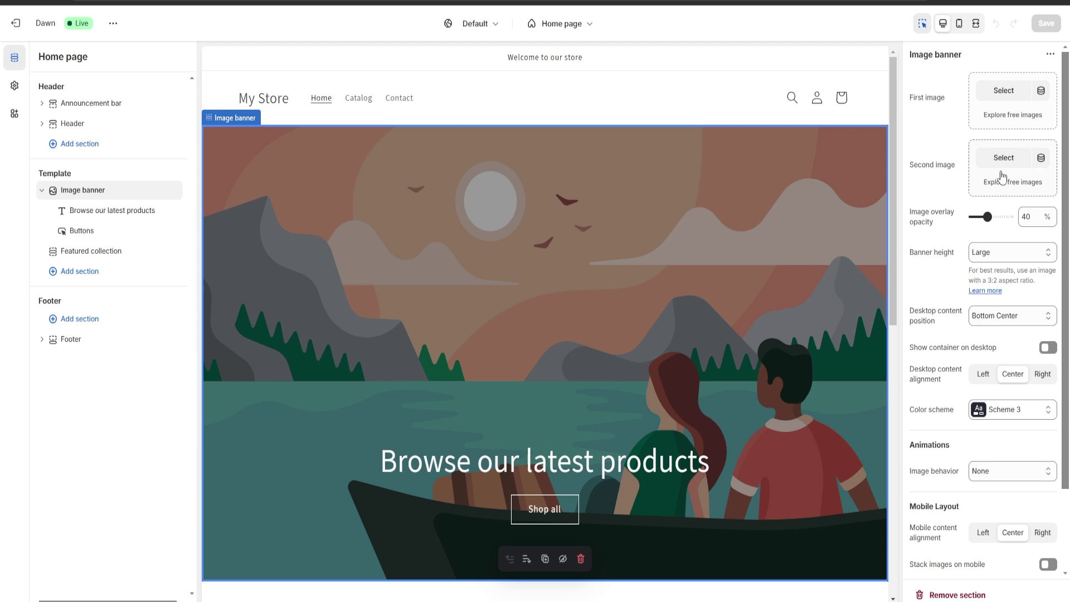
{"action": "left_click_drag", "start_coordinate": [1068, 137], "coordinate": [1068, 89]}
{"action": "left_click_drag", "start_coordinate": [914, 54], "coordinate": [969, 56]}
{"action": "left_click", "coordinate": [984, 57]}
{"action": "left_click", "coordinate": [1001, 92]}
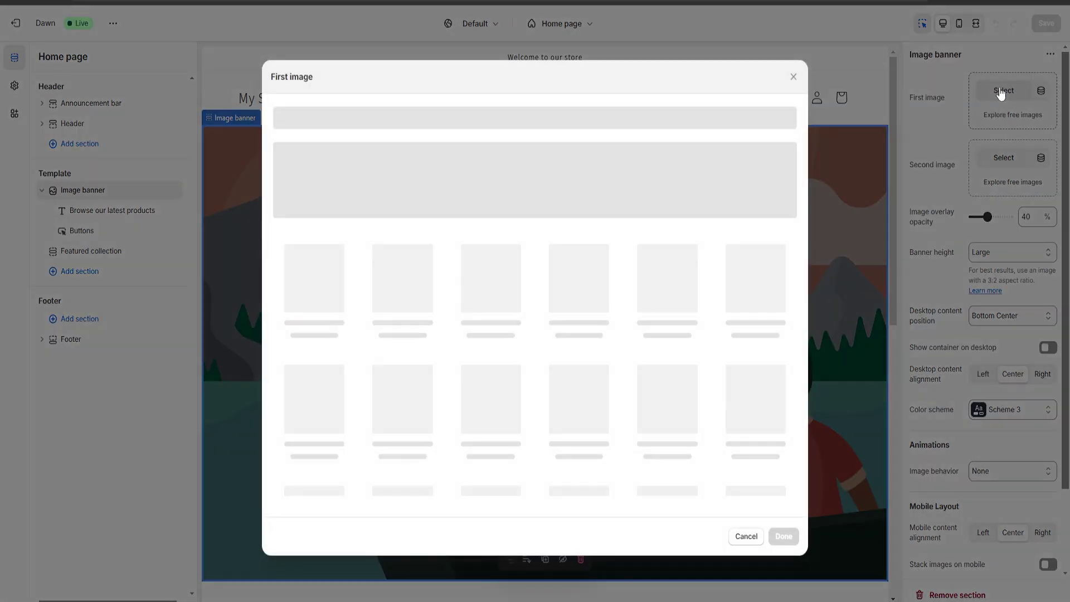
{"action": "left_click", "coordinate": [535, 197]}
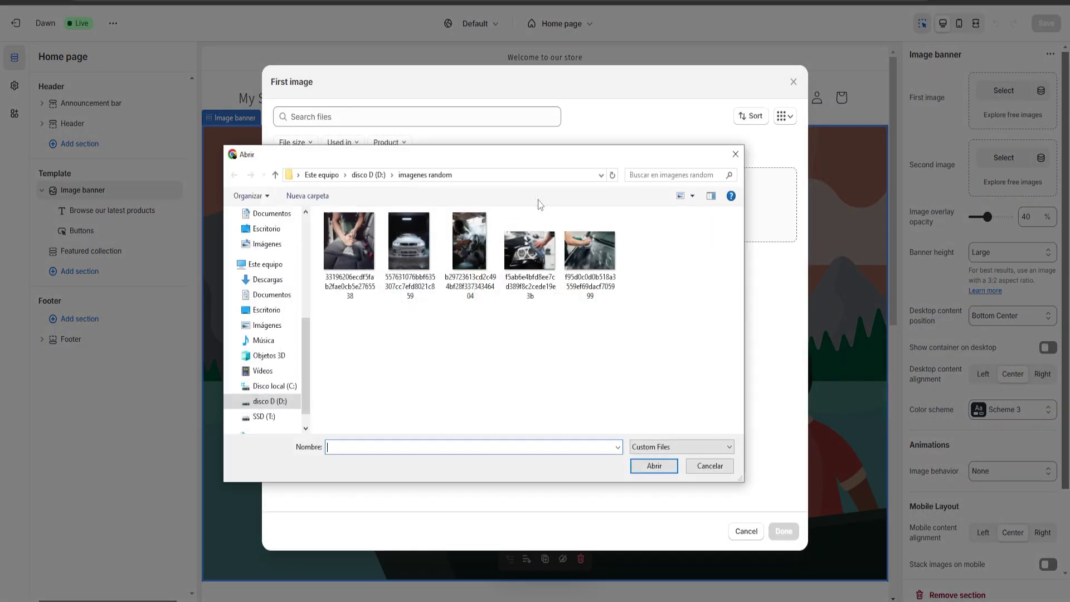
{"action": "double_click", "coordinate": [527, 250]}
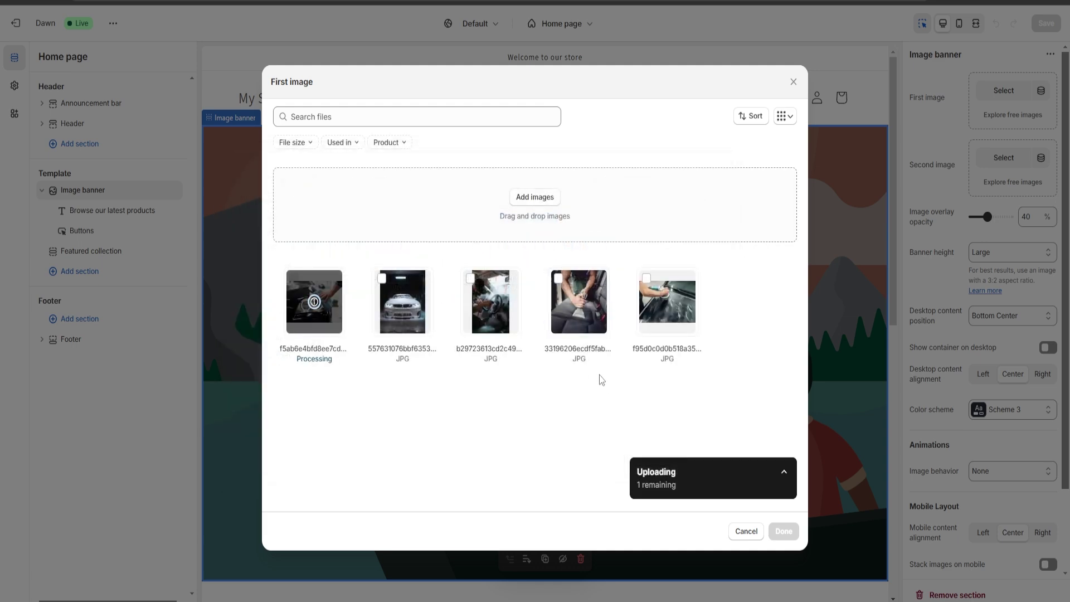
{"action": "left_click", "coordinate": [782, 531]}
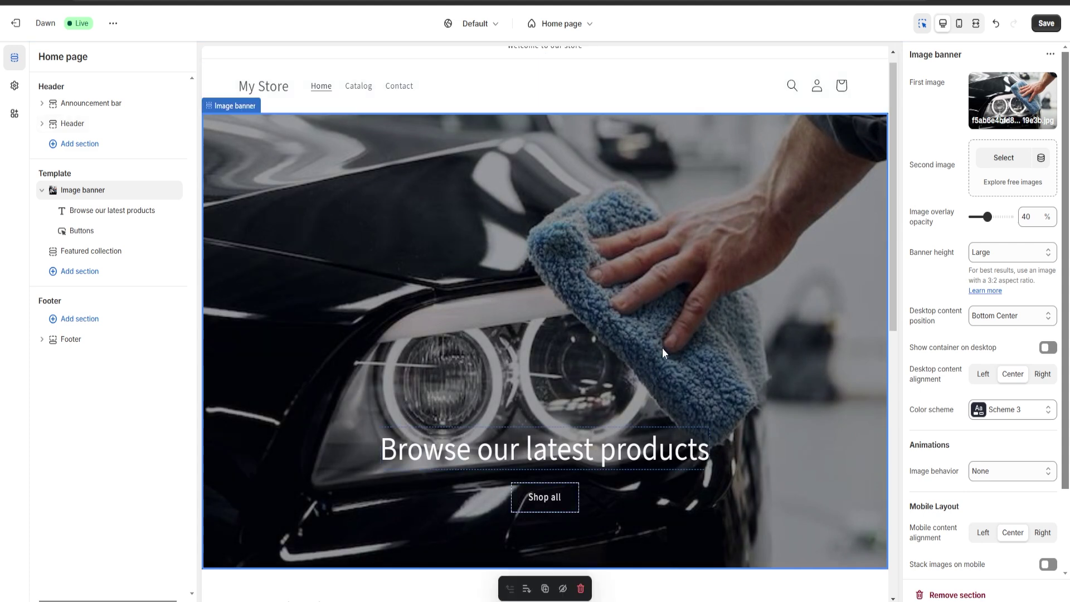
Step: Change the image banner's heading to "Welcome to My Auto Detailing Website"
{"action": "left_click", "coordinate": [634, 457]}
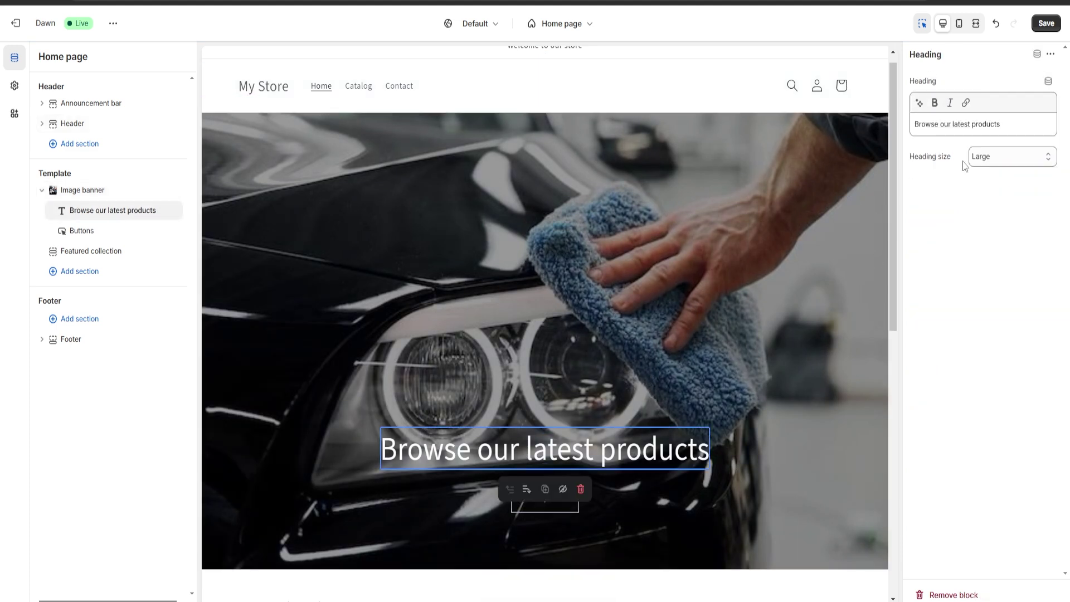
{"action": "triple_click", "coordinate": [1018, 129]}
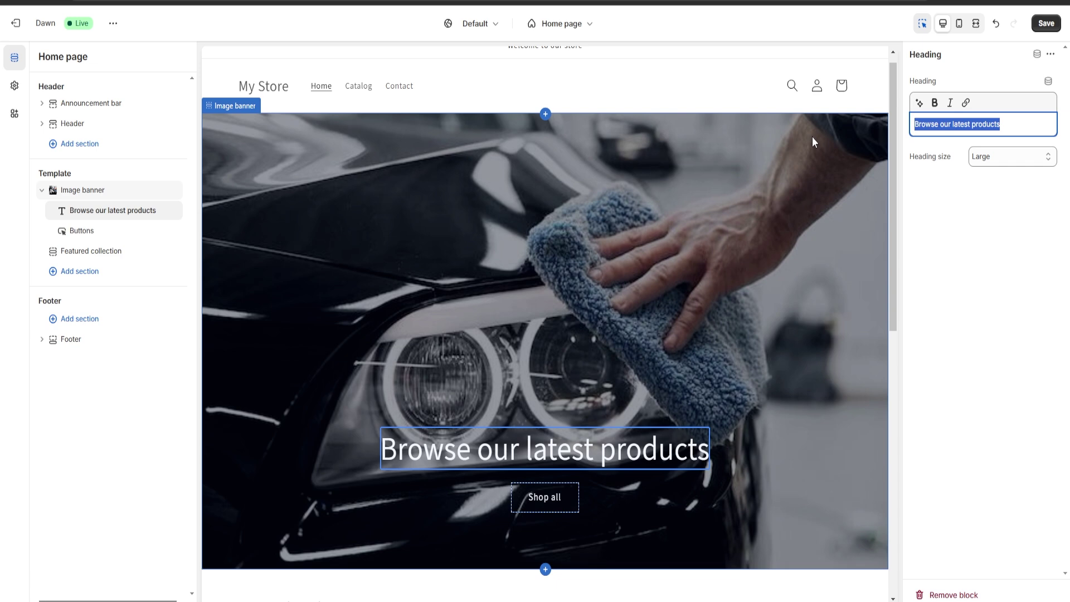
{"action": "type", "text": "Welcome "}
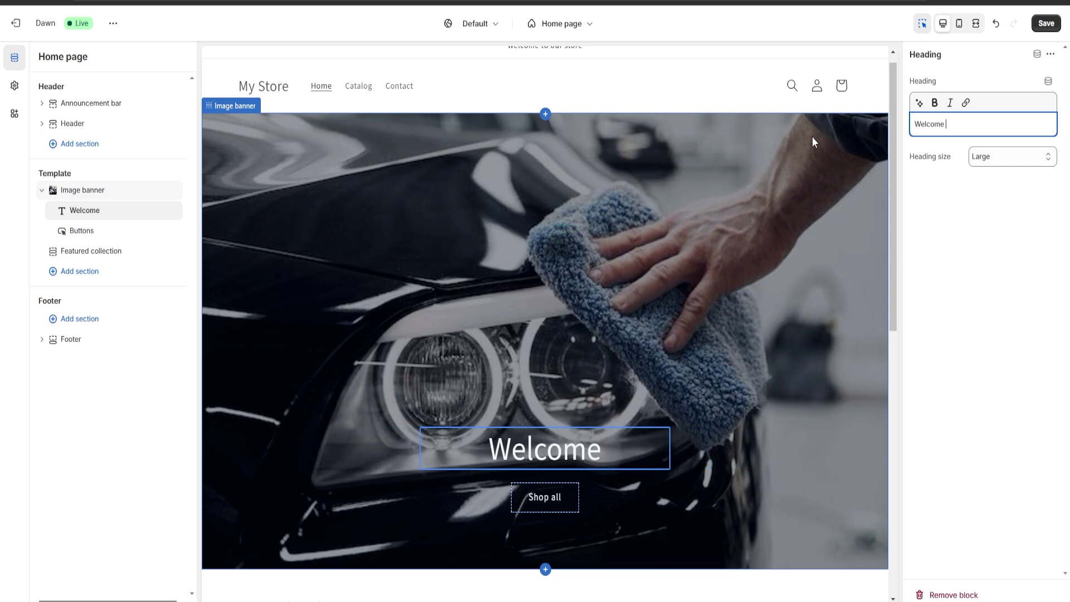
{"action": "type", "text": "to My Auto"}
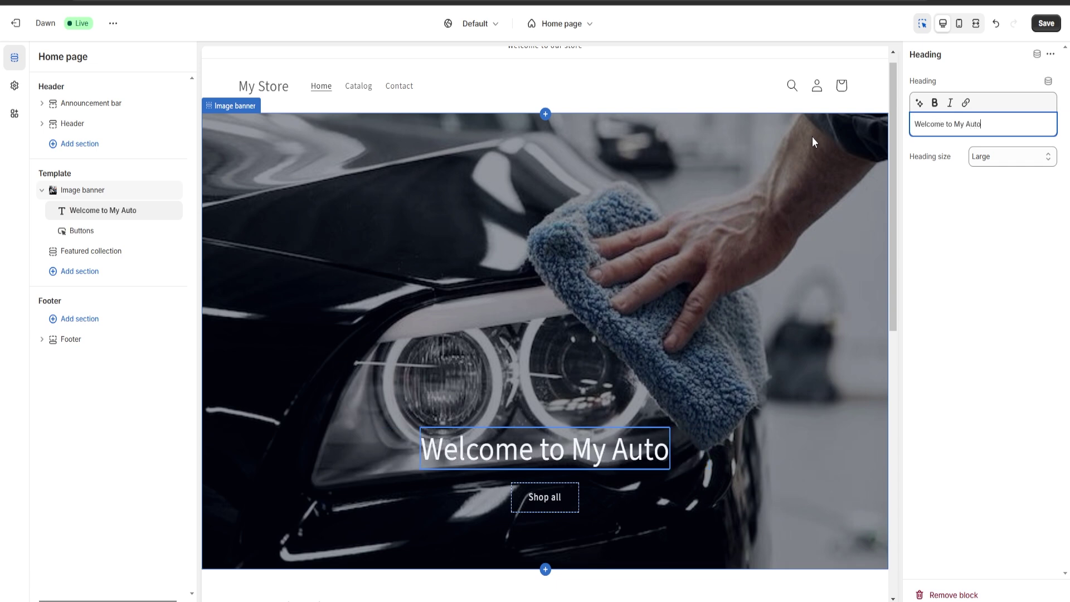
{"action": "type", "text": " Detail"}
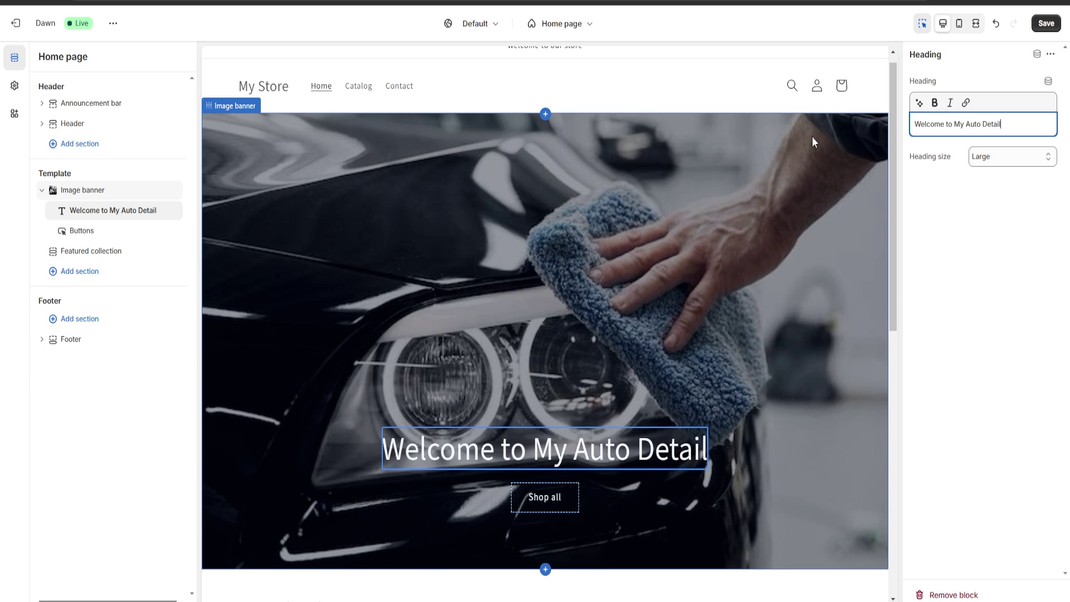
{"action": "type", "text": "ing Website"}
{"action": "left_click", "coordinate": [439, 217]}
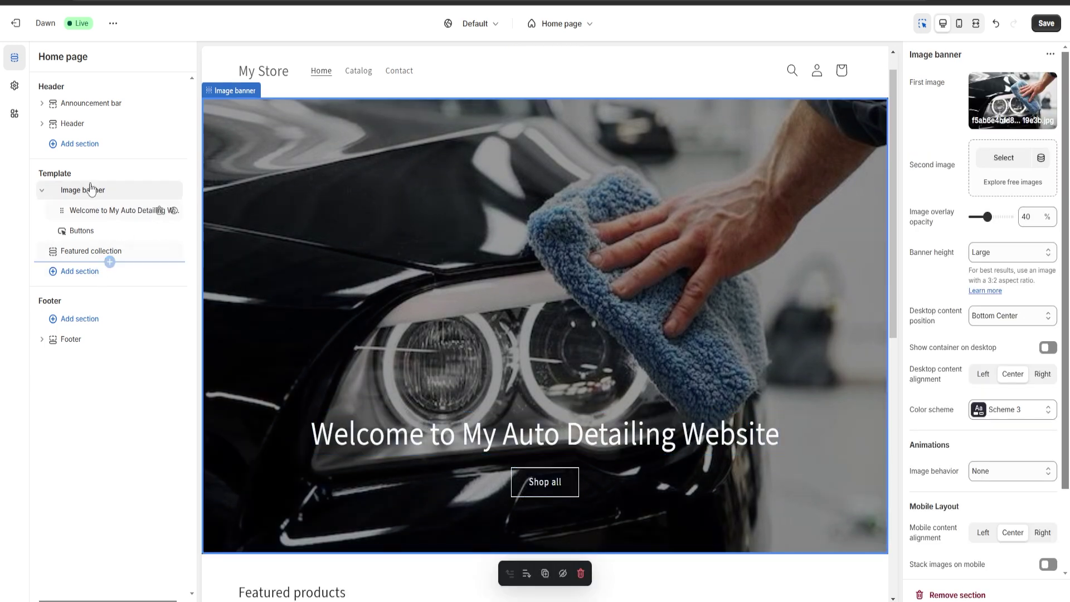
Step: Add a Featured product section to the home page template below the featured collection
{"action": "left_click", "coordinate": [77, 273]}
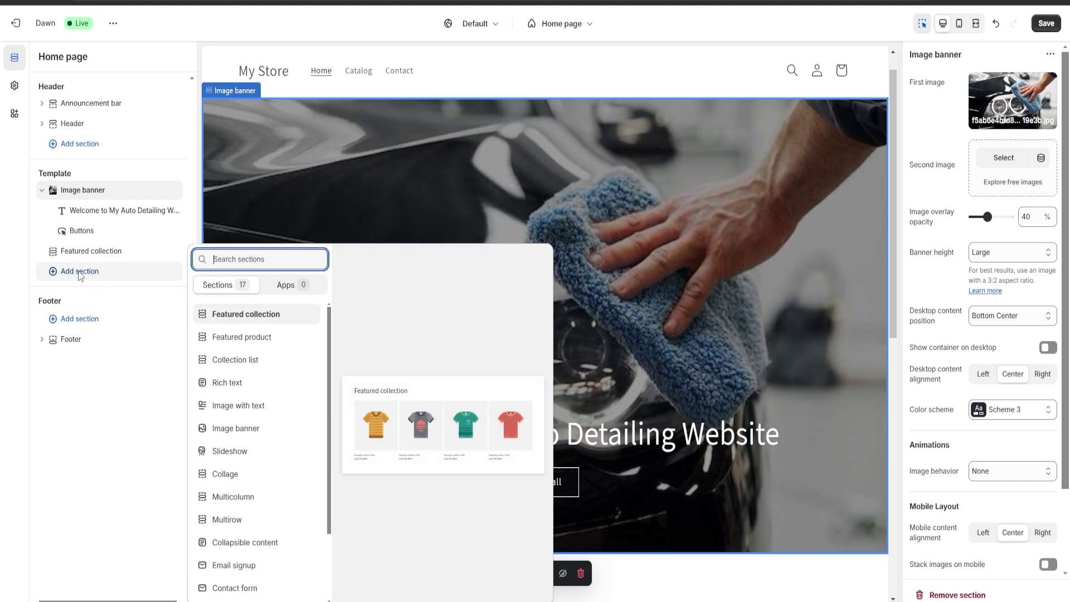
{"action": "scroll", "coordinate": [256, 489], "scroll_direction": "down", "scroll_amount": 2}
{"action": "scroll", "coordinate": [255, 310], "scroll_direction": "up", "scroll_amount": 2}
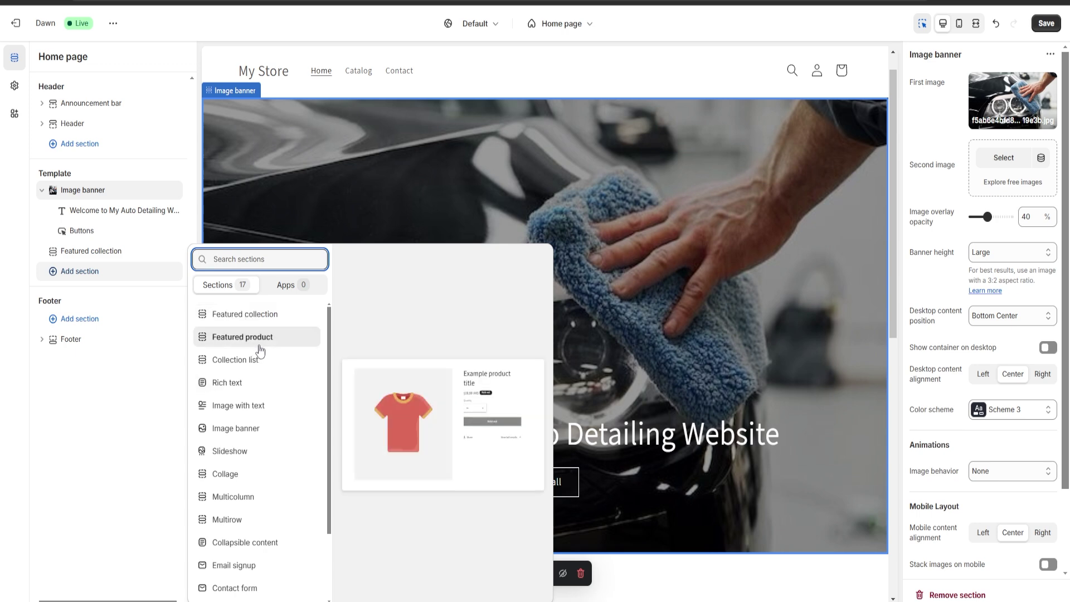
{"action": "scroll", "coordinate": [258, 368], "scroll_direction": "down", "scroll_amount": 3}
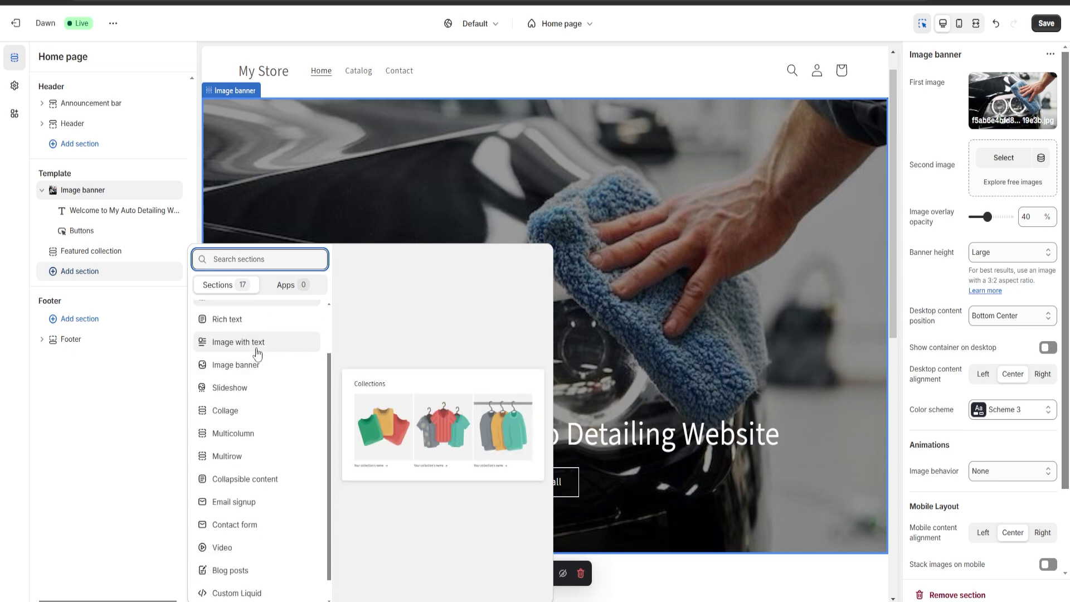
{"action": "scroll", "coordinate": [262, 385], "scroll_direction": "up", "scroll_amount": 3}
{"action": "left_click", "coordinate": [261, 337]}
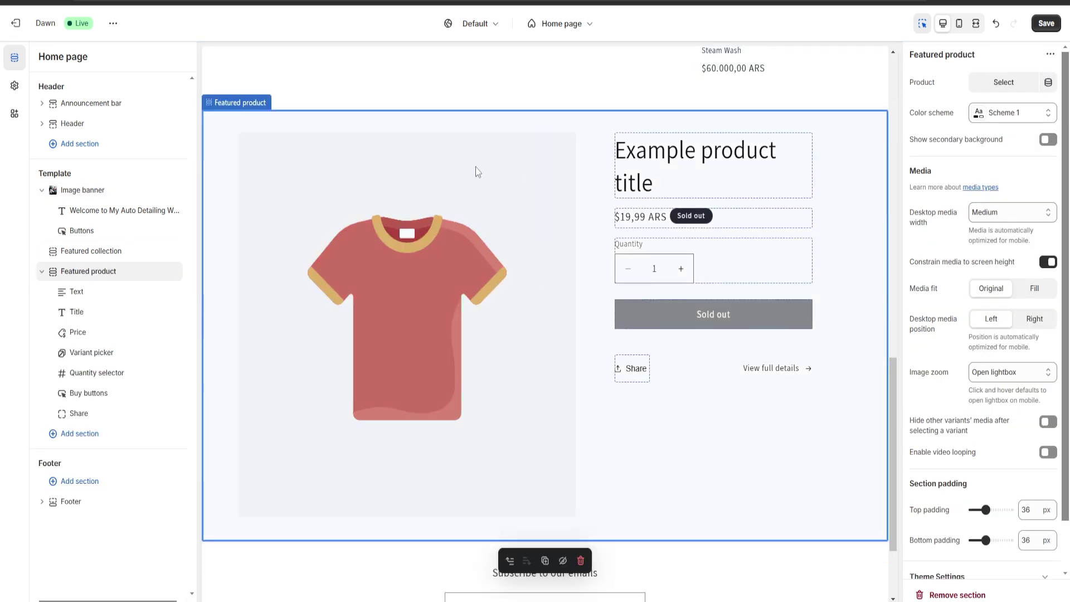
Step: Assign the Exterior Wash product to the Featured product section and check it in the preview
{"action": "left_click", "coordinate": [997, 88]}
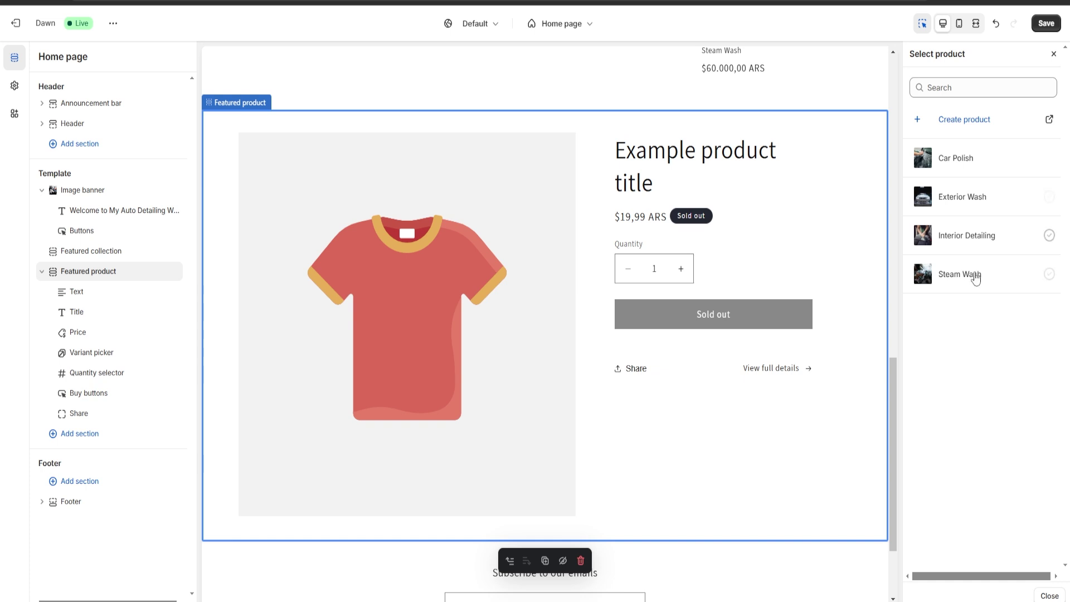
{"action": "left_click", "coordinate": [974, 200]}
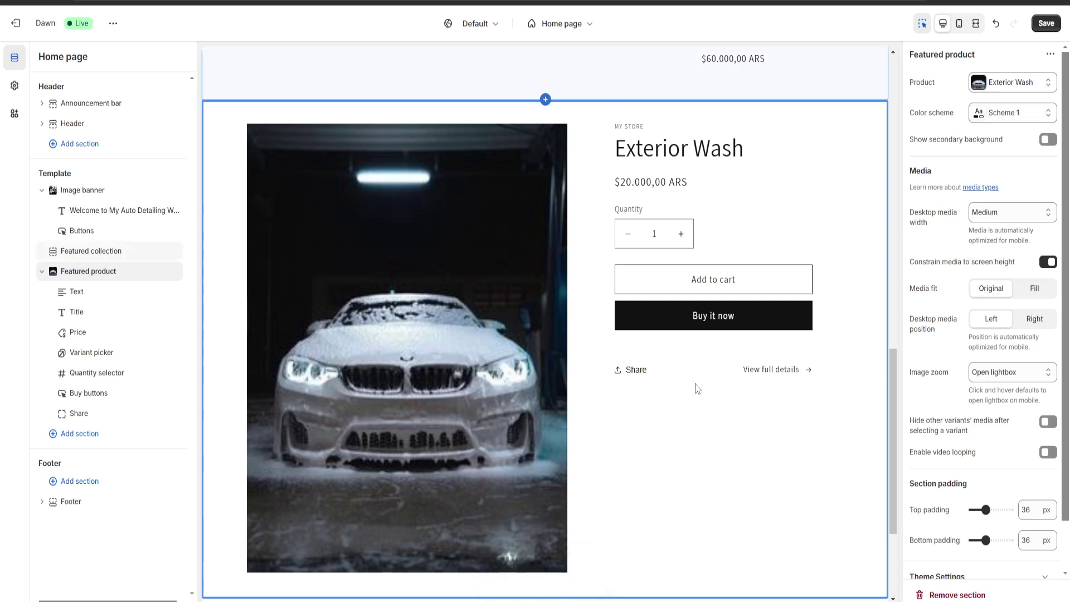
{"action": "scroll", "coordinate": [754, 286], "scroll_direction": "down", "scroll_amount": 2}
{"action": "scroll", "coordinate": [753, 287], "scroll_direction": "up", "scroll_amount": 2}
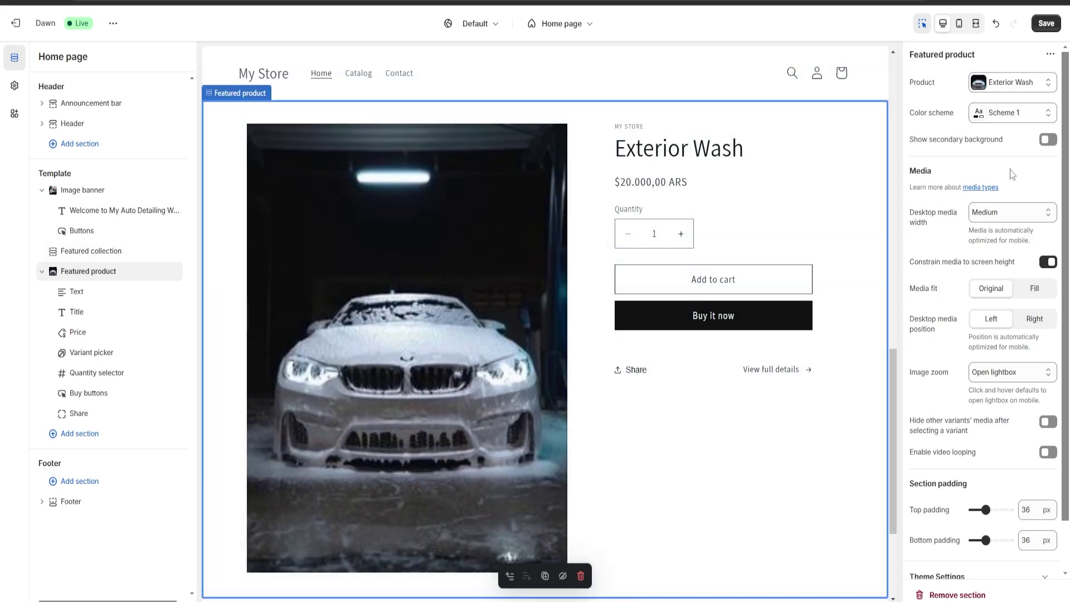
Step: Set the Featured product section's color scheme to Scheme 4
{"action": "left_click", "coordinate": [994, 118]}
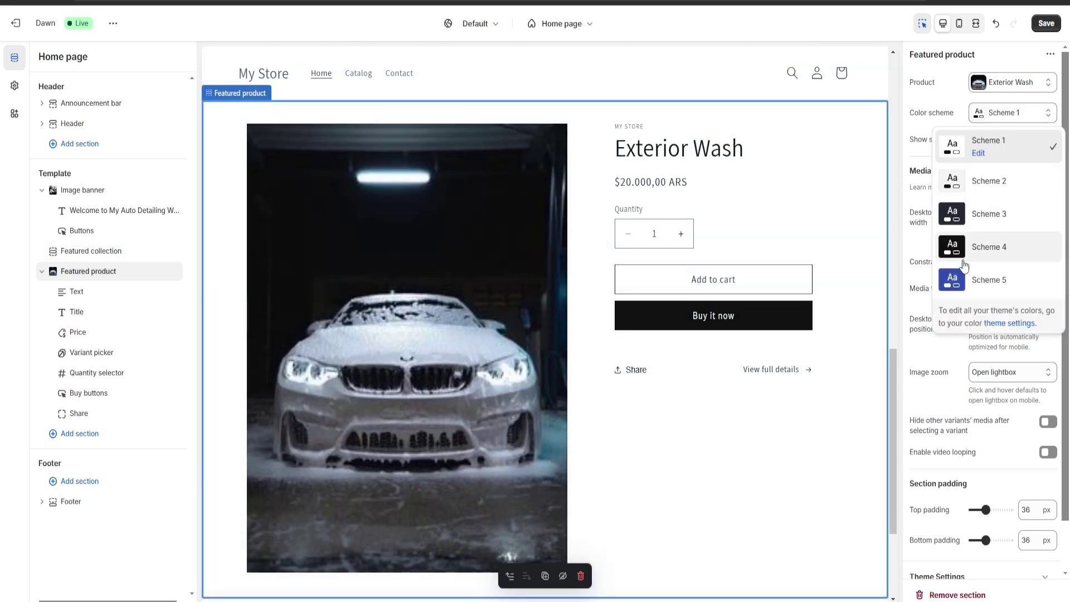
{"action": "left_click", "coordinate": [990, 249]}
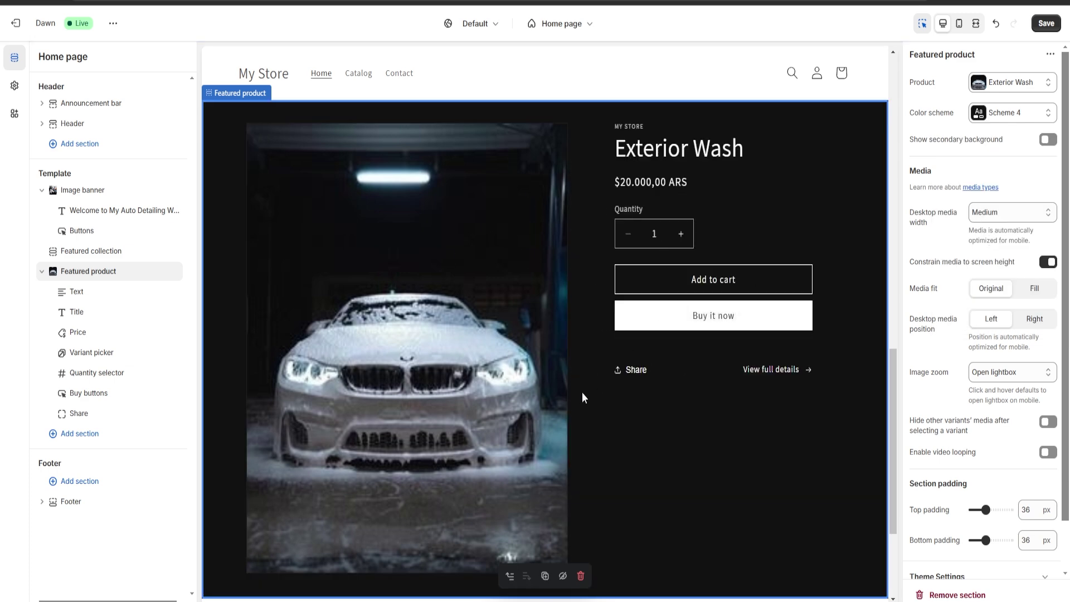
{"action": "scroll", "coordinate": [584, 397], "scroll_direction": "down", "scroll_amount": 1}
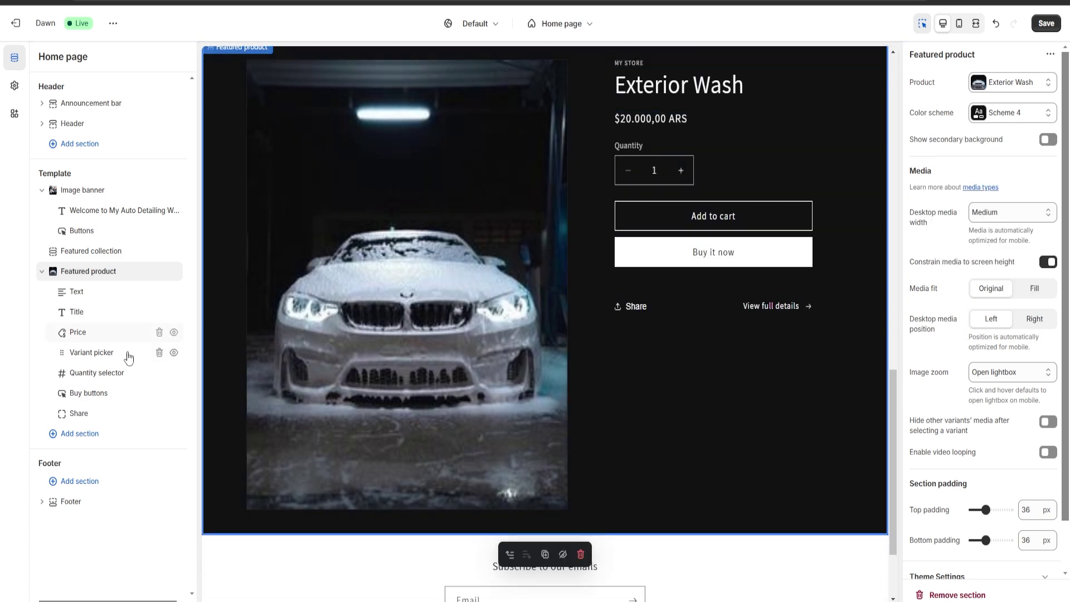
Step: Try a second Featured collection section below the featured product, and remove it again
{"action": "left_click", "coordinate": [70, 441]}
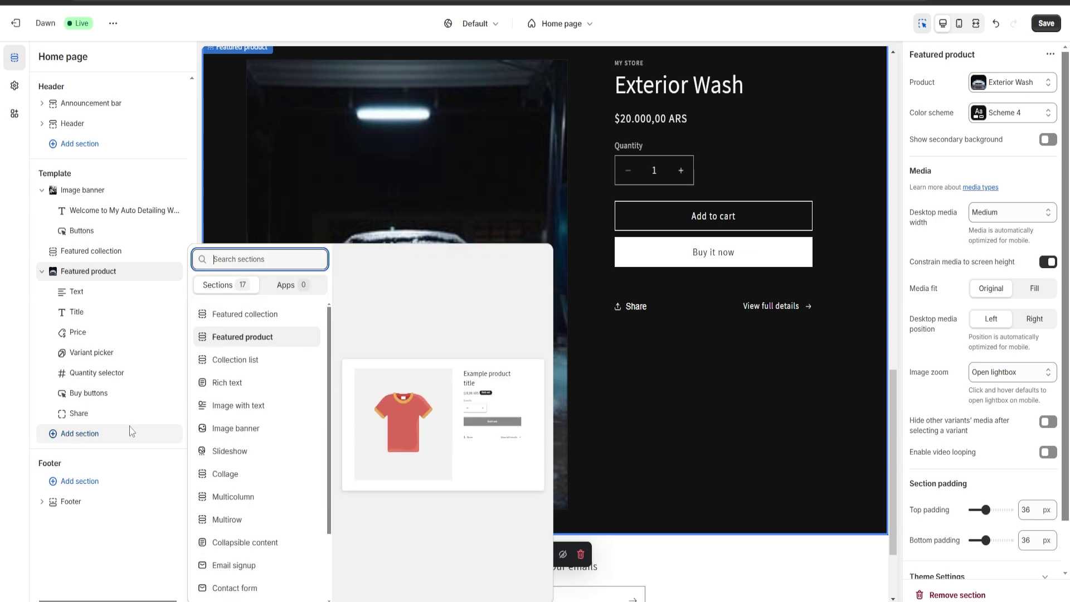
{"action": "left_click", "coordinate": [248, 318]}
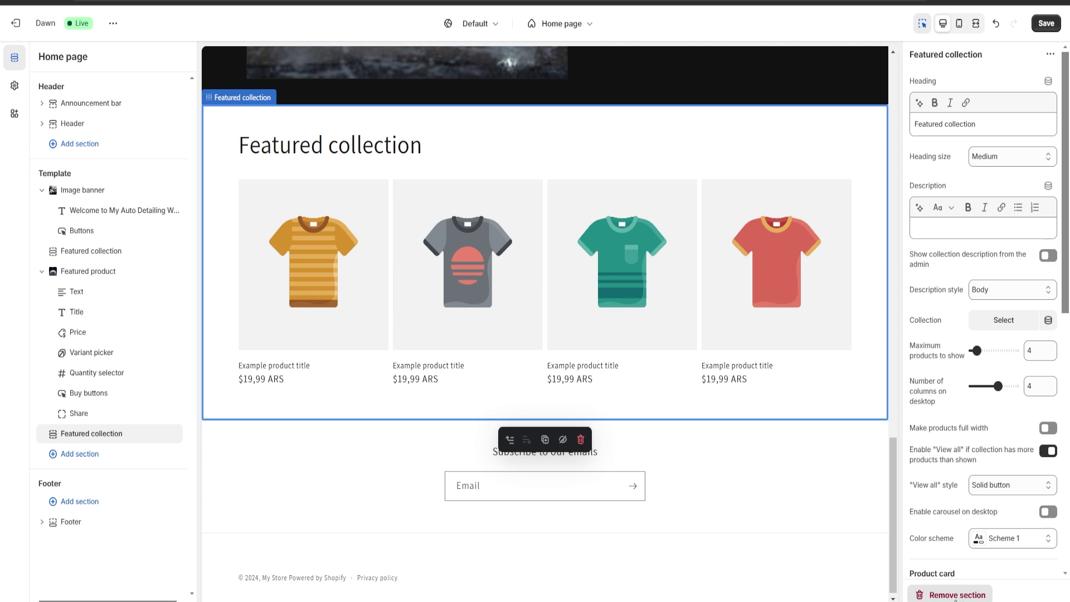
{"action": "left_click", "coordinate": [949, 595]}
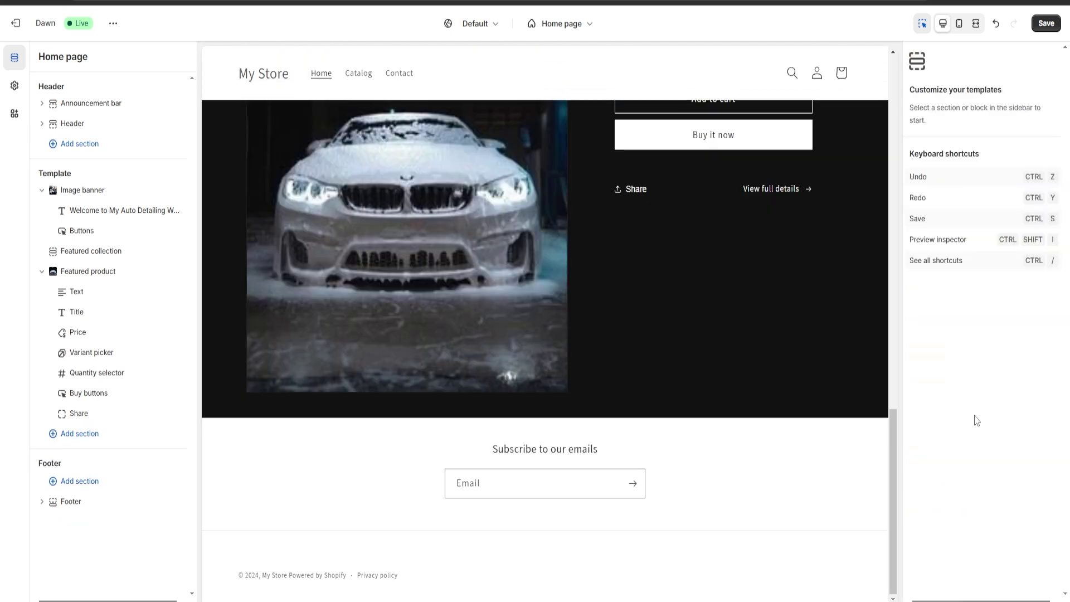
{"action": "scroll", "coordinate": [518, 423], "scroll_direction": "up", "scroll_amount": 4}
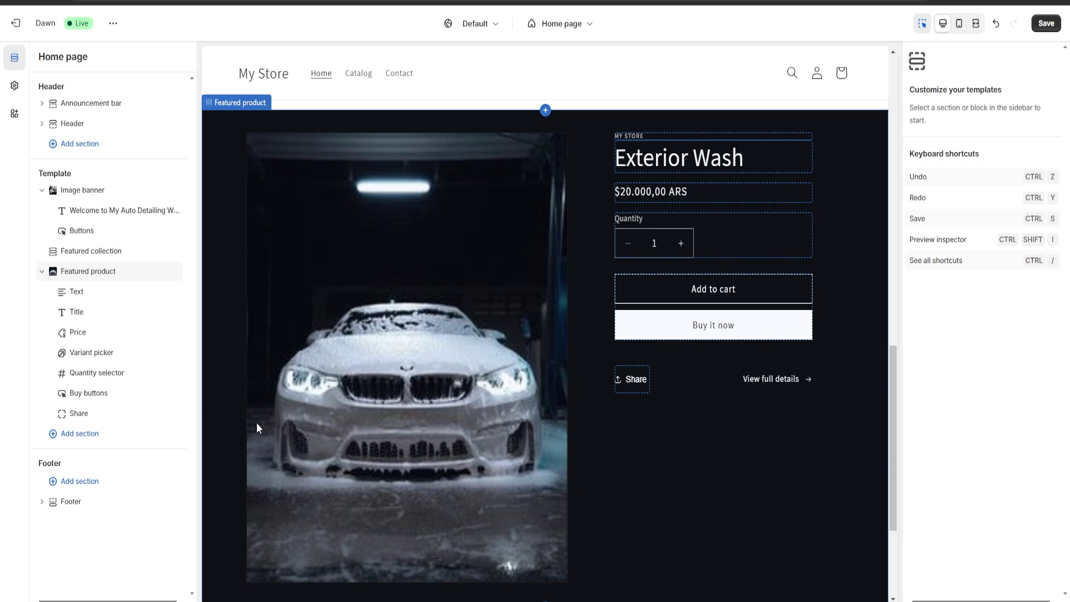
Step: Check which section types can be added to the footer and header groups
{"action": "left_click", "coordinate": [102, 487]}
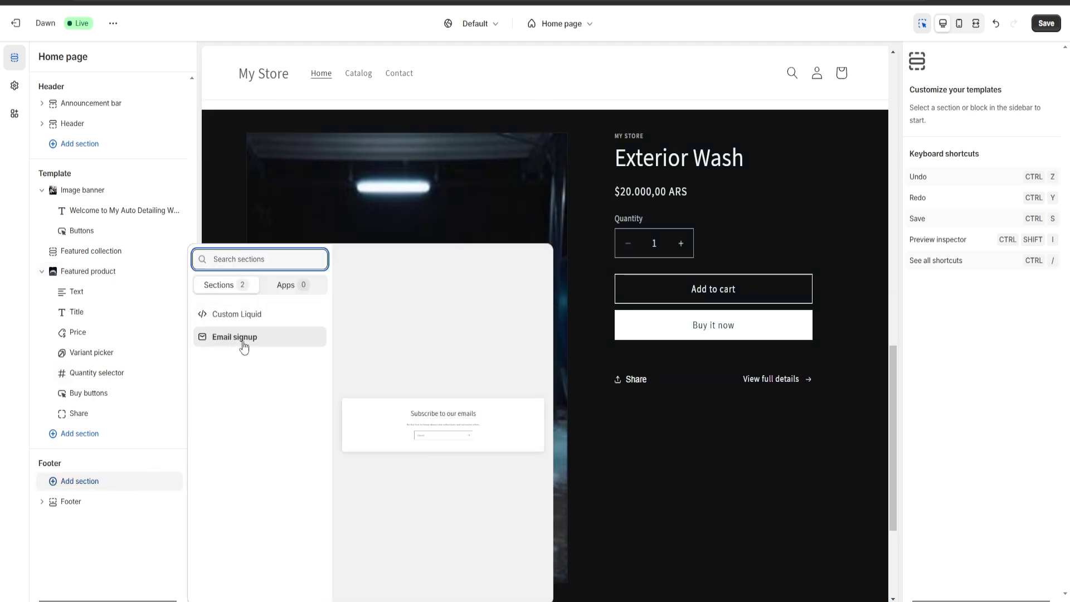
{"action": "left_click", "coordinate": [24, 263]}
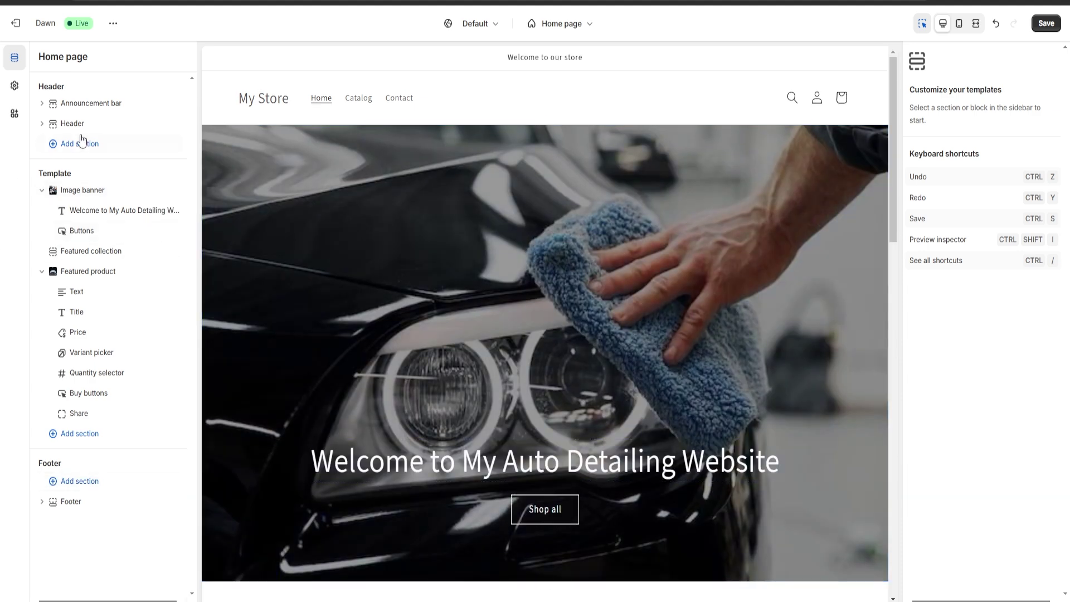
{"action": "left_click", "coordinate": [82, 143]}
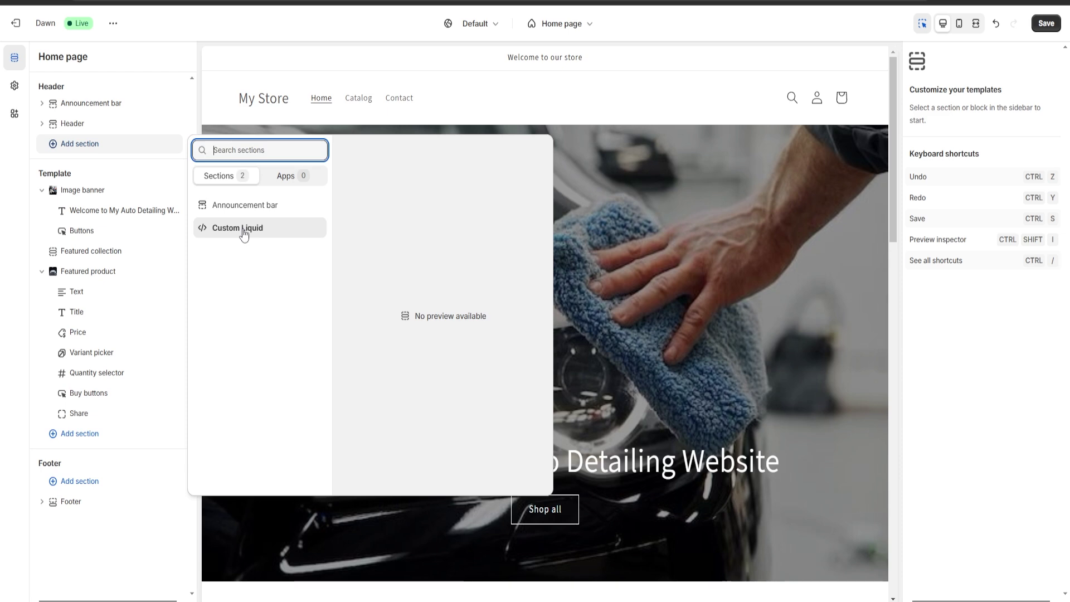
{"action": "left_click", "coordinate": [199, 129]}
Step: Save the home page customization and leave the theme editor for the admin home page
{"action": "left_click", "coordinate": [536, 99]}
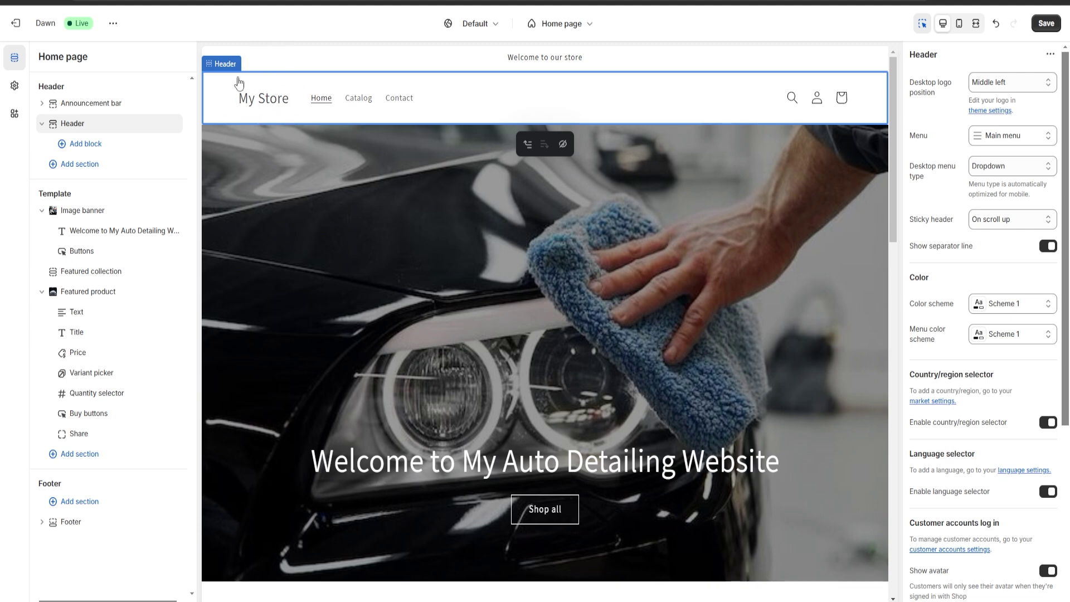
{"action": "left_click", "coordinate": [1041, 22]}
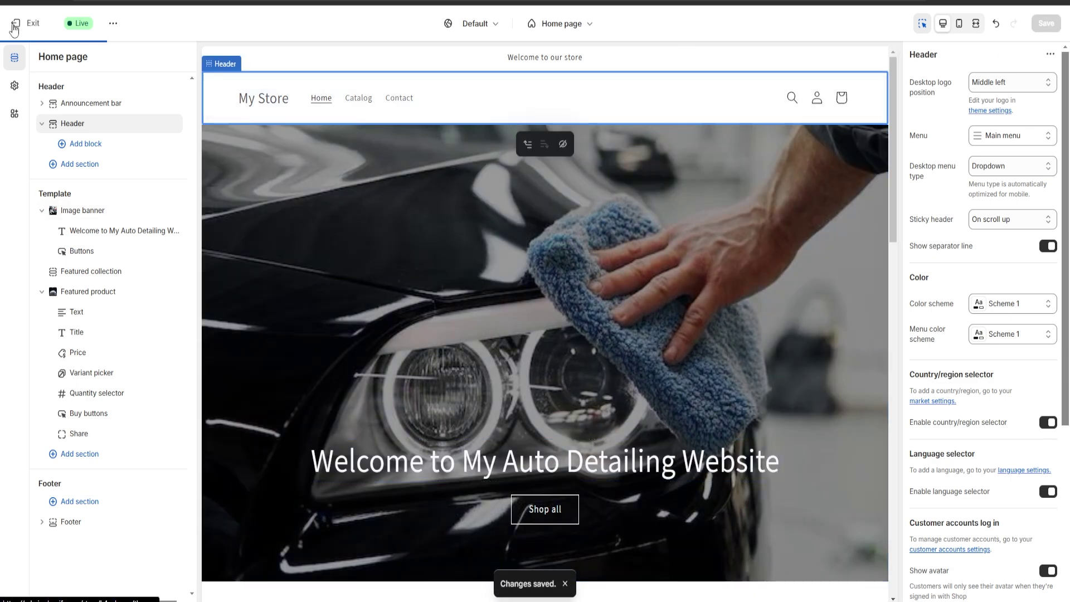
{"action": "left_click", "coordinate": [15, 23]}
{"action": "left_click", "coordinate": [37, 60]}
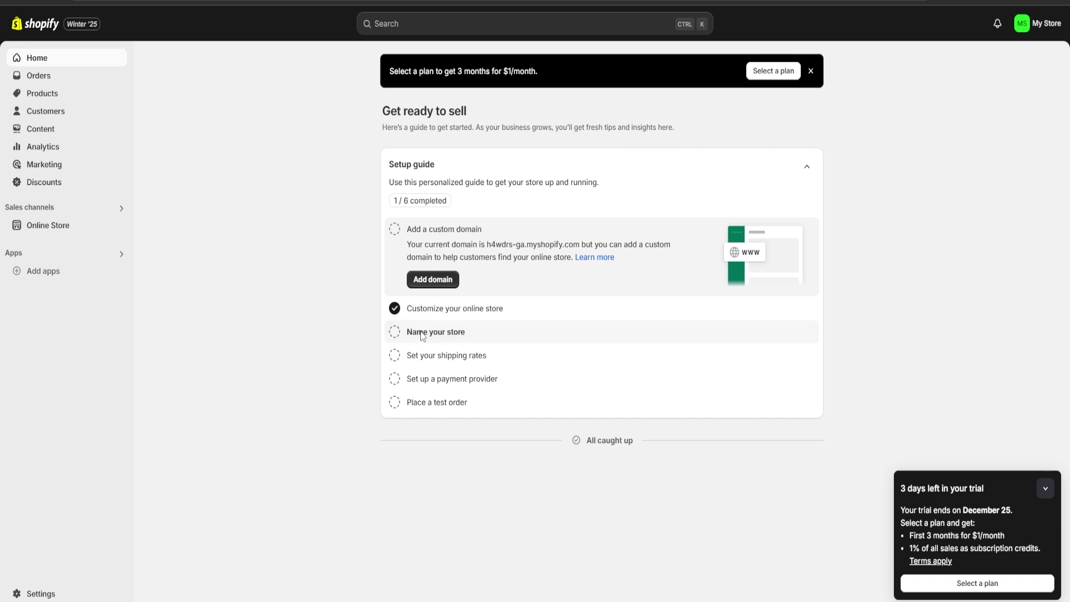
Step: Change the store name to Auto Detailing through the setup guide, save it and close the settings
{"action": "left_click", "coordinate": [438, 332]}
{"action": "left_click", "coordinate": [435, 327]}
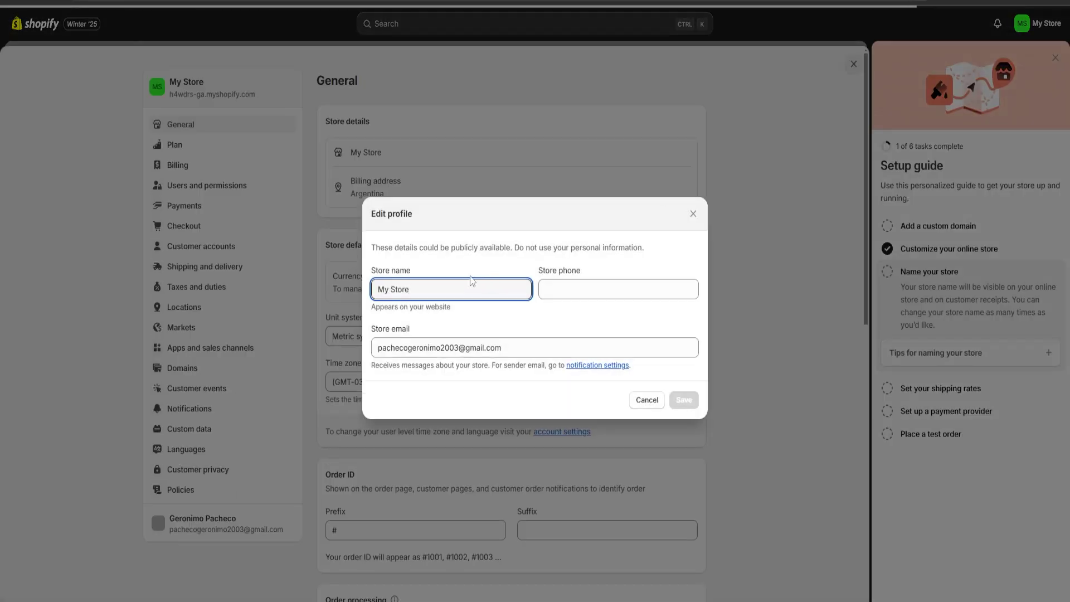
{"action": "left_click_drag", "start_coordinate": [472, 280], "coordinate": [319, 285]}
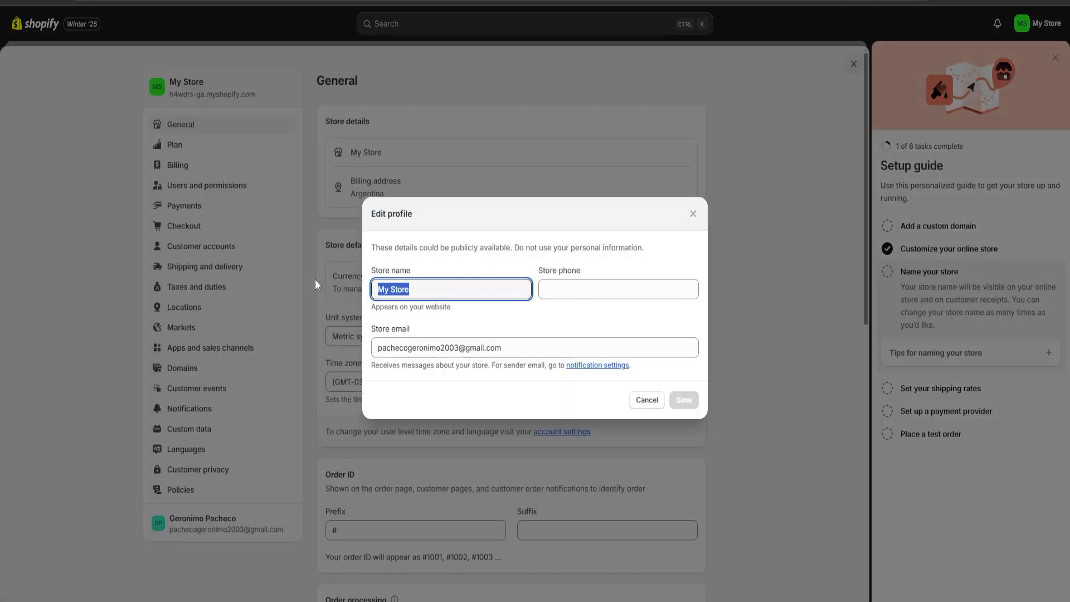
{"action": "type", "text": "a"}
{"action": "key", "text": "BackSpace"}
{"action": "type", "text": "A"}
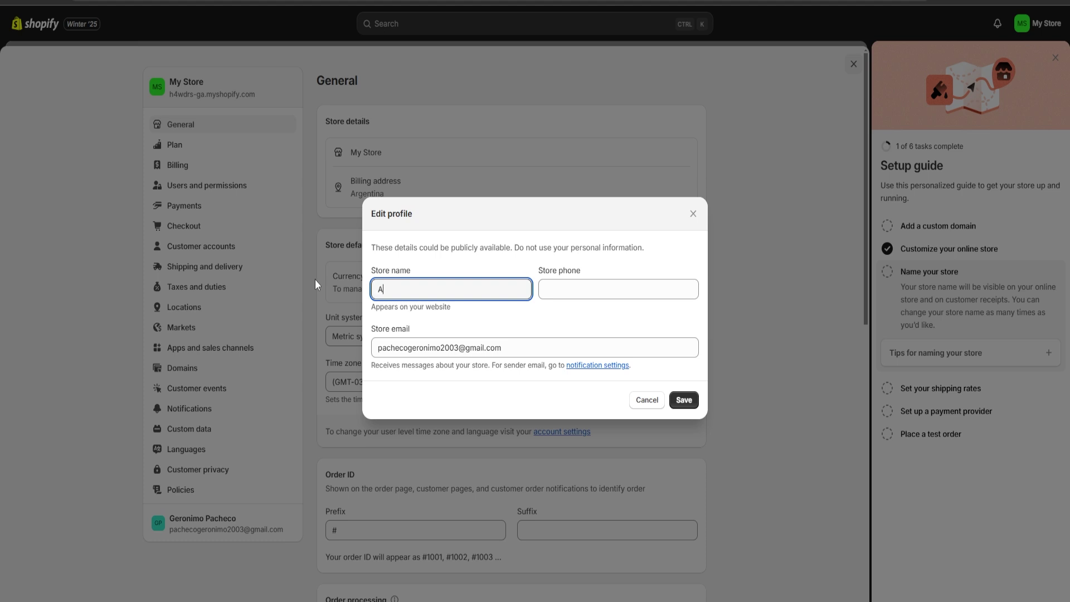
{"action": "type", "text": "uto Detailing"}
{"action": "left_click", "coordinate": [690, 401]}
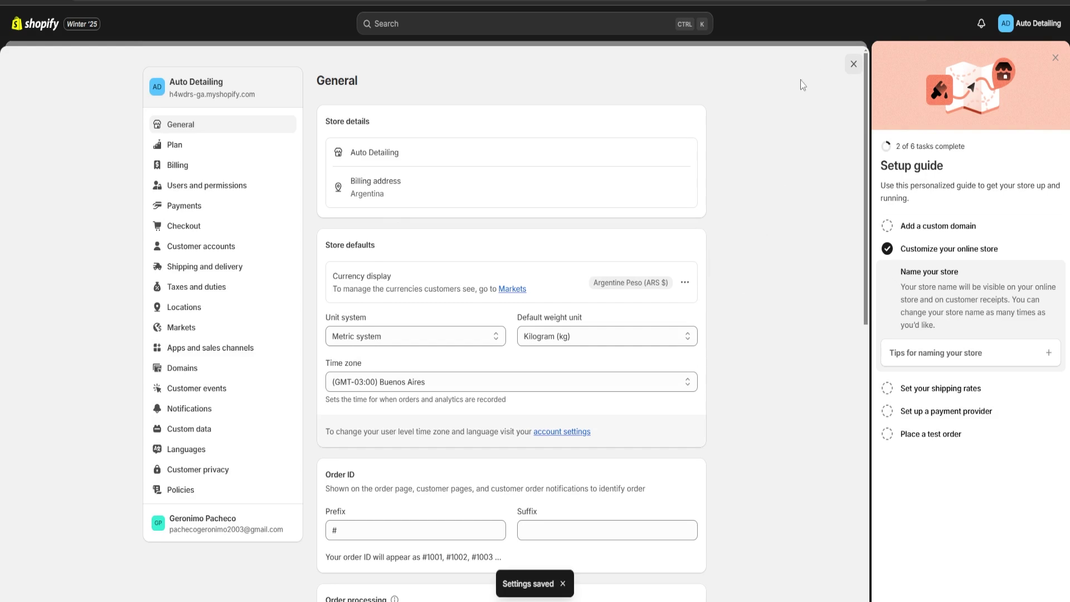
{"action": "left_click", "coordinate": [853, 63]}
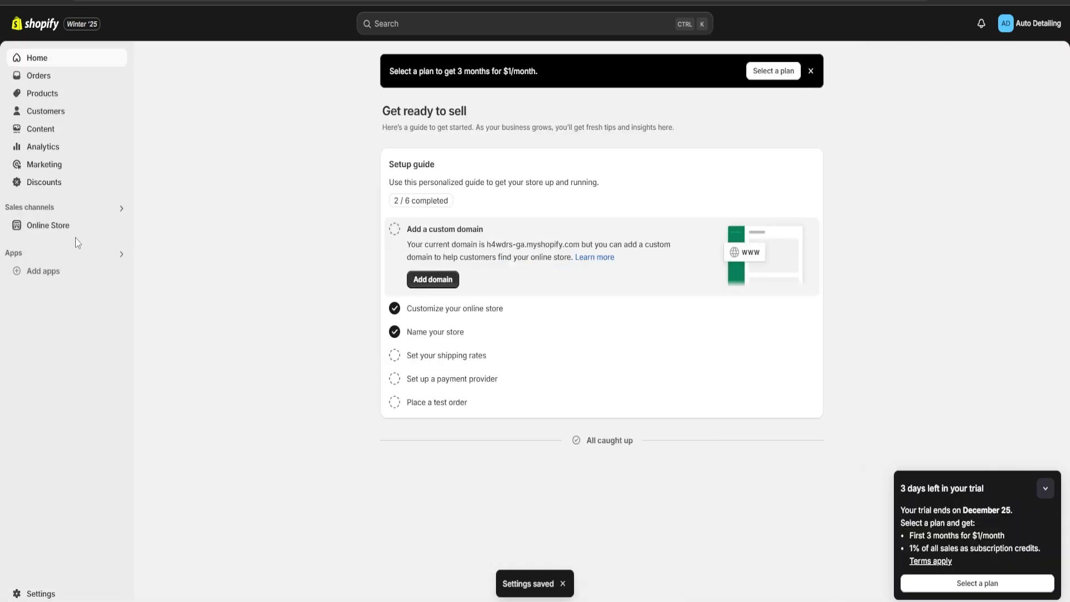
Step: Preview the Dawn theme from the online store's themes and review the home page down to the featured product
{"action": "left_click", "coordinate": [59, 226]}
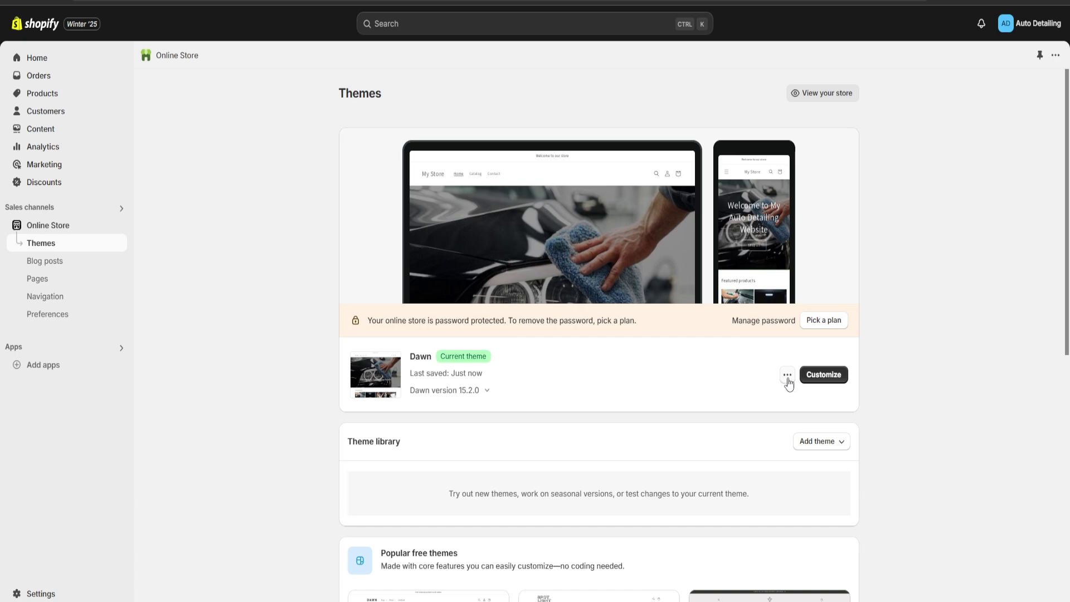
{"action": "left_click", "coordinate": [787, 376]}
{"action": "left_click", "coordinate": [711, 401]}
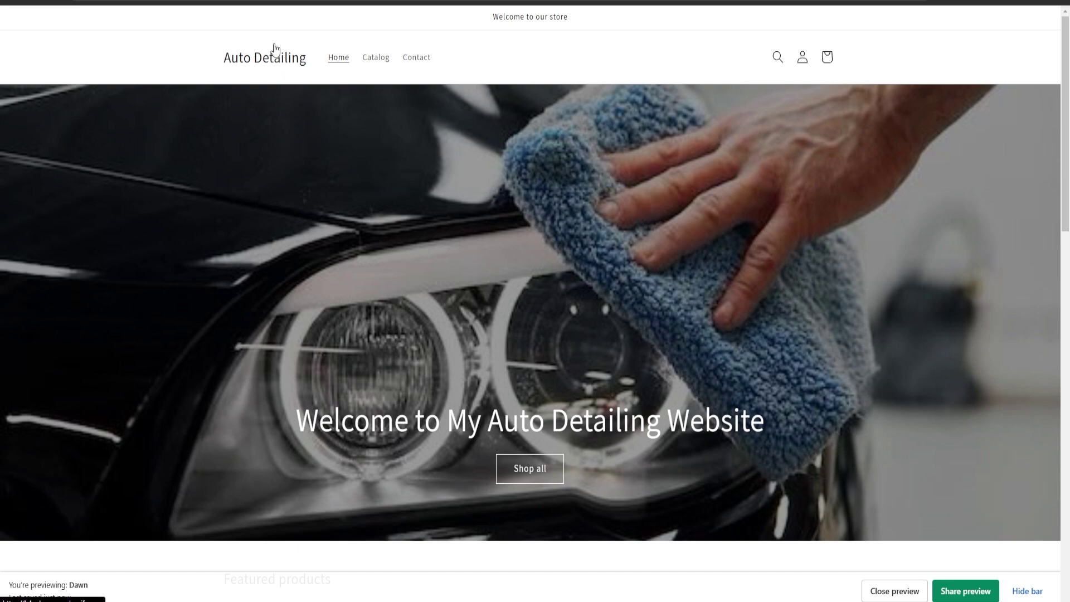
{"action": "scroll", "coordinate": [398, 227], "scroll_direction": "down", "scroll_amount": 9}
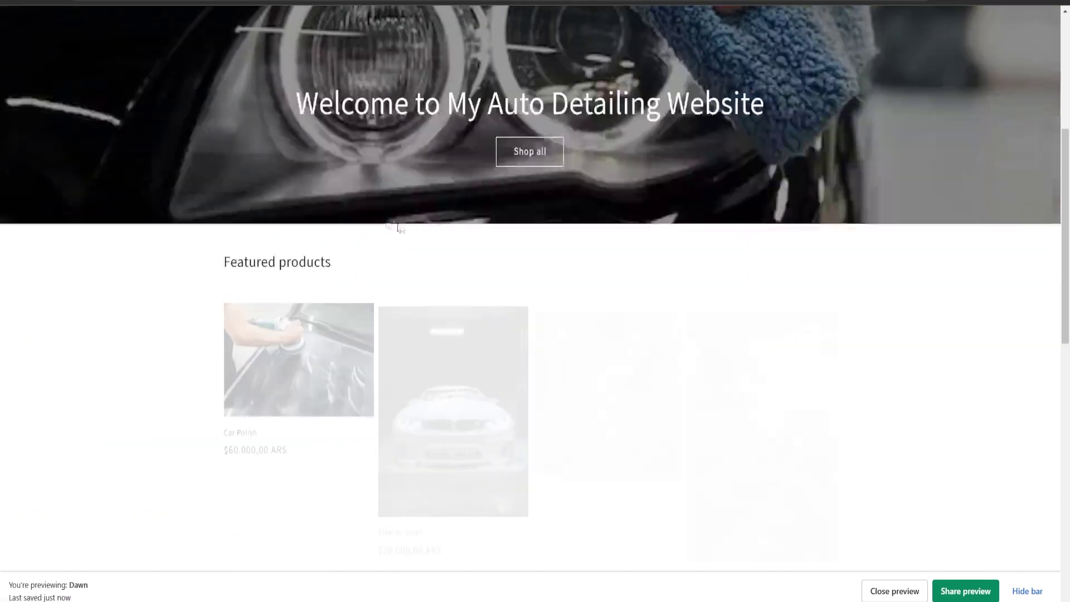
{"action": "scroll", "coordinate": [414, 227], "scroll_direction": "down", "scroll_amount": 7}
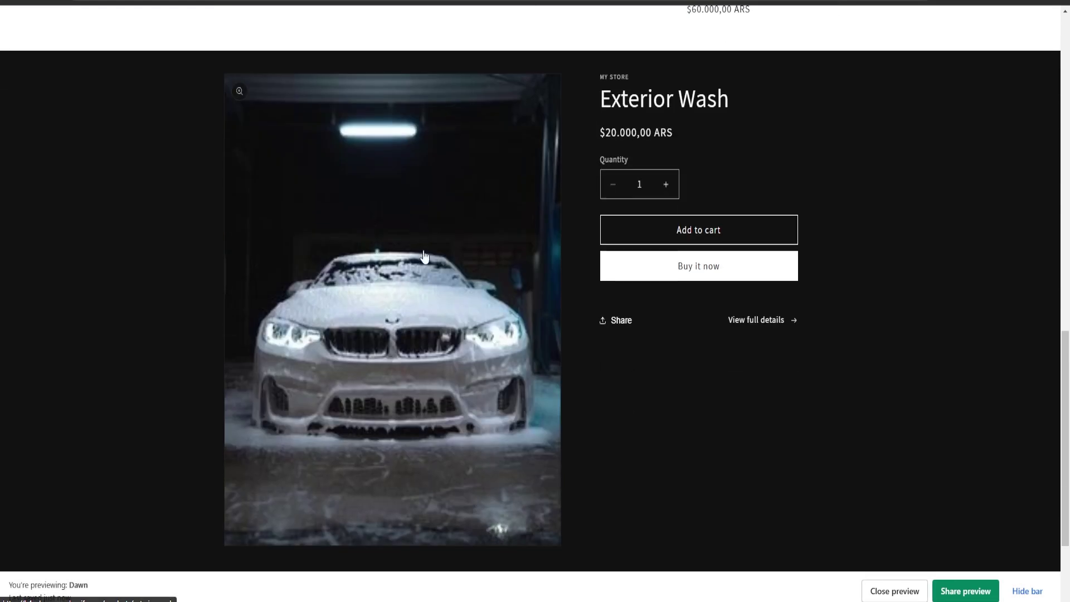
{"action": "scroll", "coordinate": [499, 365], "scroll_direction": "up", "scroll_amount": 8}
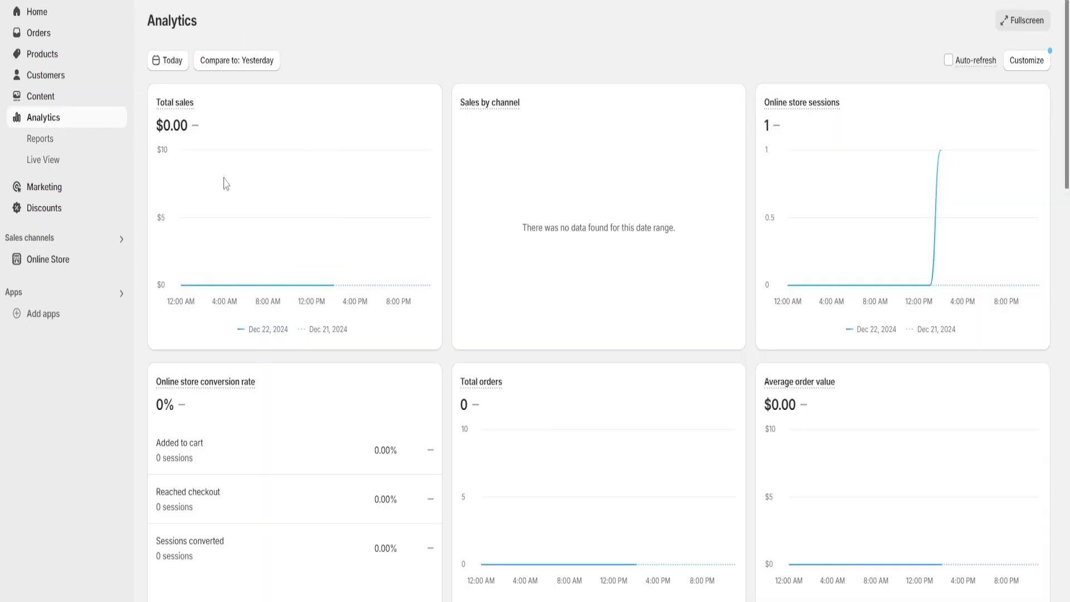
Step: Examine the Analytics dashboard's reports on sales, sessions, orders, conversion, marketing and customers
{"action": "mouse_move", "coordinate": [177, 105]}
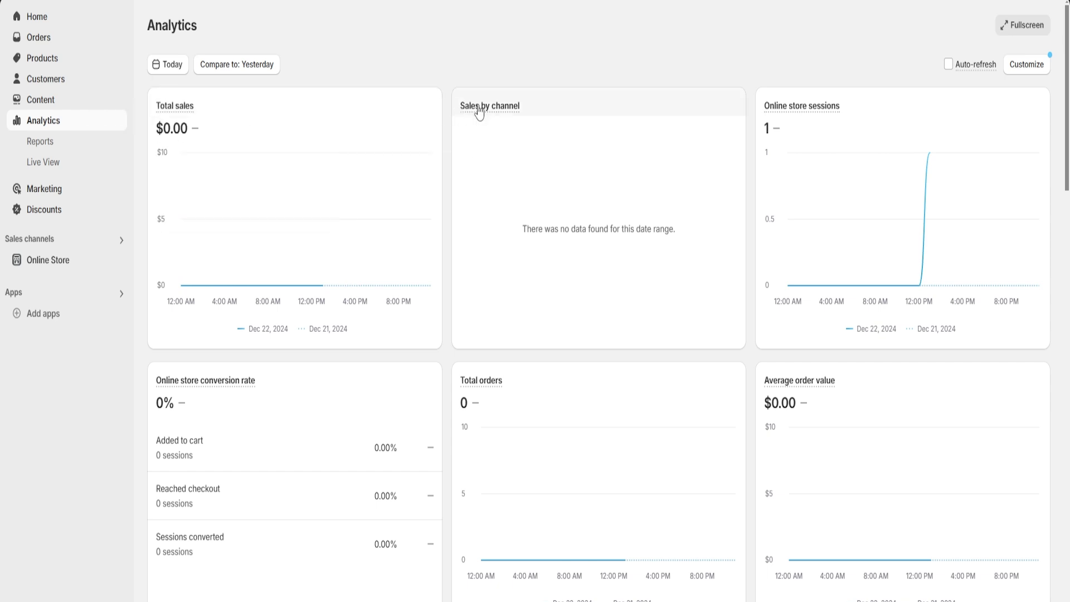
{"action": "mouse_move", "coordinate": [488, 113]}
{"action": "mouse_move", "coordinate": [483, 384]}
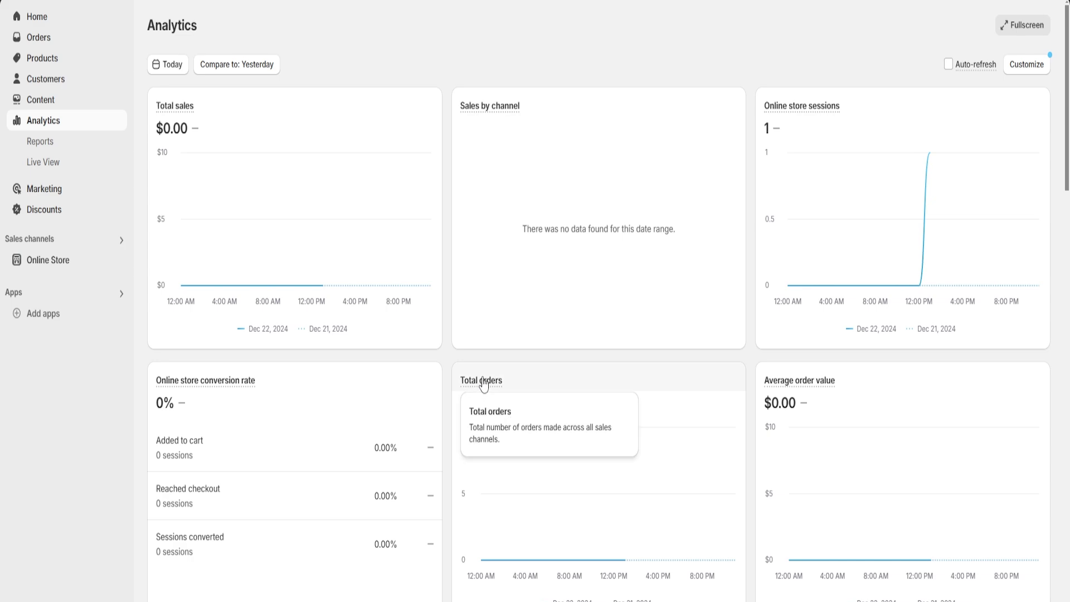
{"action": "scroll", "coordinate": [780, 346], "scroll_direction": "down", "scroll_amount": 5}
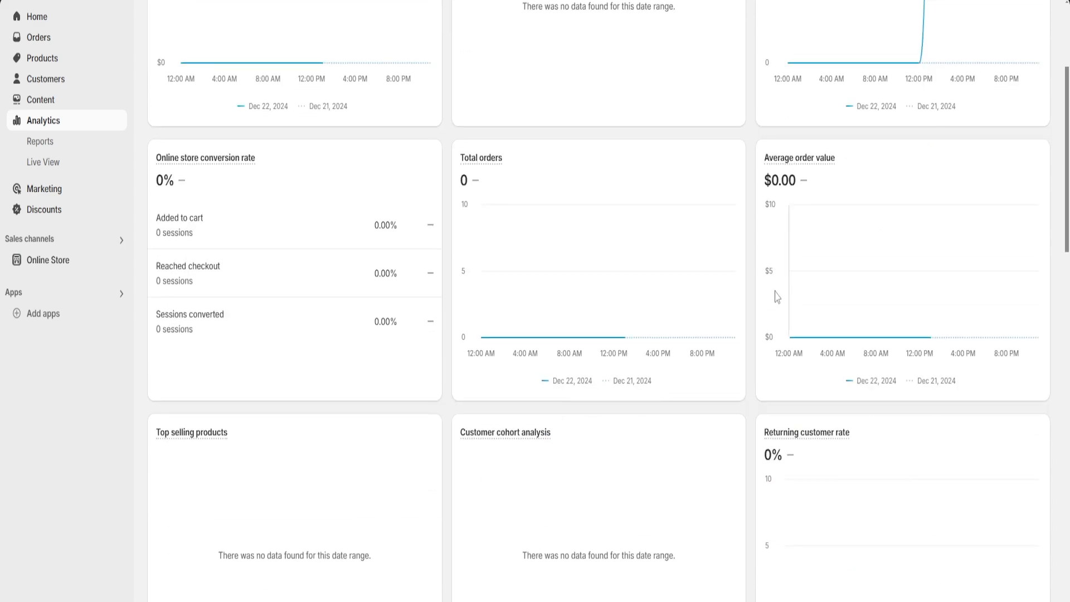
{"action": "scroll", "coordinate": [750, 283], "scroll_direction": "up", "scroll_amount": 6}
{"action": "scroll", "coordinate": [750, 283], "scroll_direction": "down", "scroll_amount": 11}
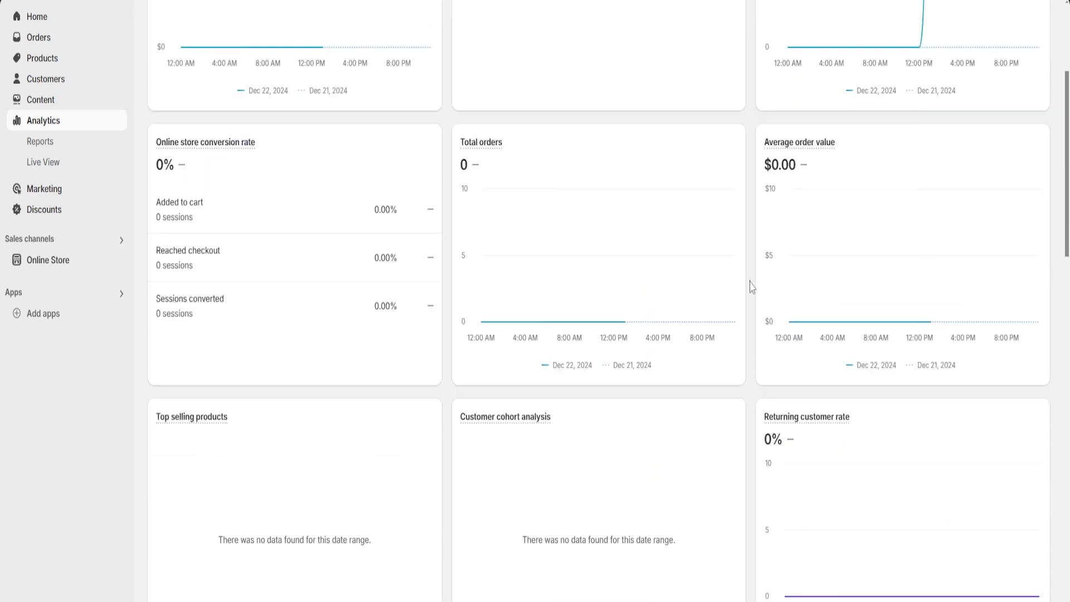
{"action": "scroll", "coordinate": [750, 286], "scroll_direction": "down", "scroll_amount": 5}
{"action": "scroll", "coordinate": [751, 286], "scroll_direction": "up", "scroll_amount": 7}
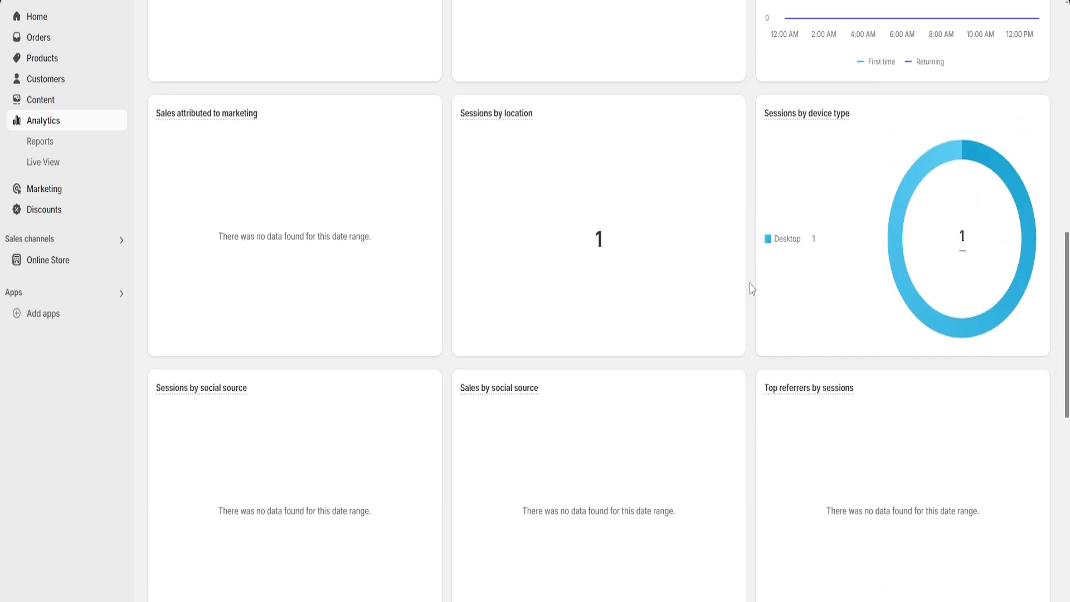
{"action": "scroll", "coordinate": [751, 288], "scroll_direction": "up", "scroll_amount": 10}
{"action": "scroll", "coordinate": [751, 288], "scroll_direction": "down", "scroll_amount": 11}
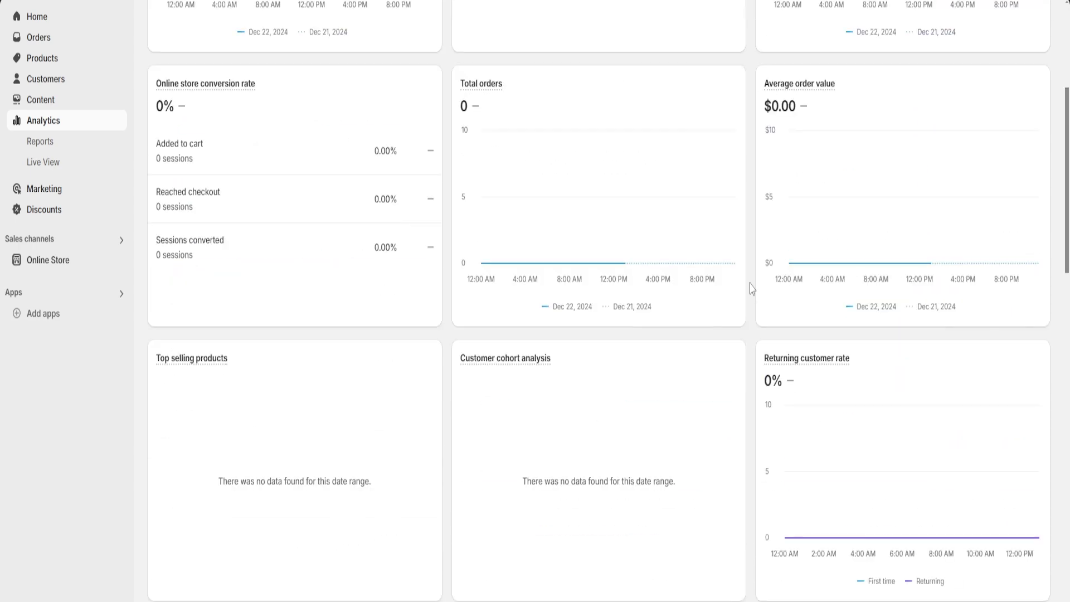
{"action": "scroll", "coordinate": [751, 288], "scroll_direction": "down", "scroll_amount": 12}
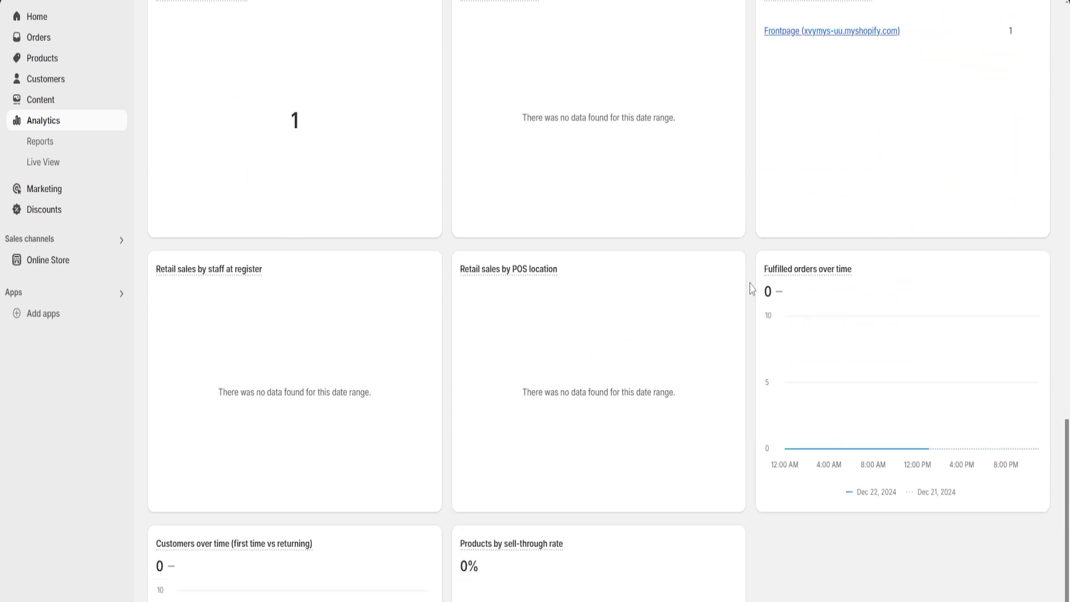
{"action": "scroll", "coordinate": [752, 288], "scroll_direction": "up", "scroll_amount": 4}
{"action": "scroll", "coordinate": [750, 287], "scroll_direction": "up", "scroll_amount": 20}
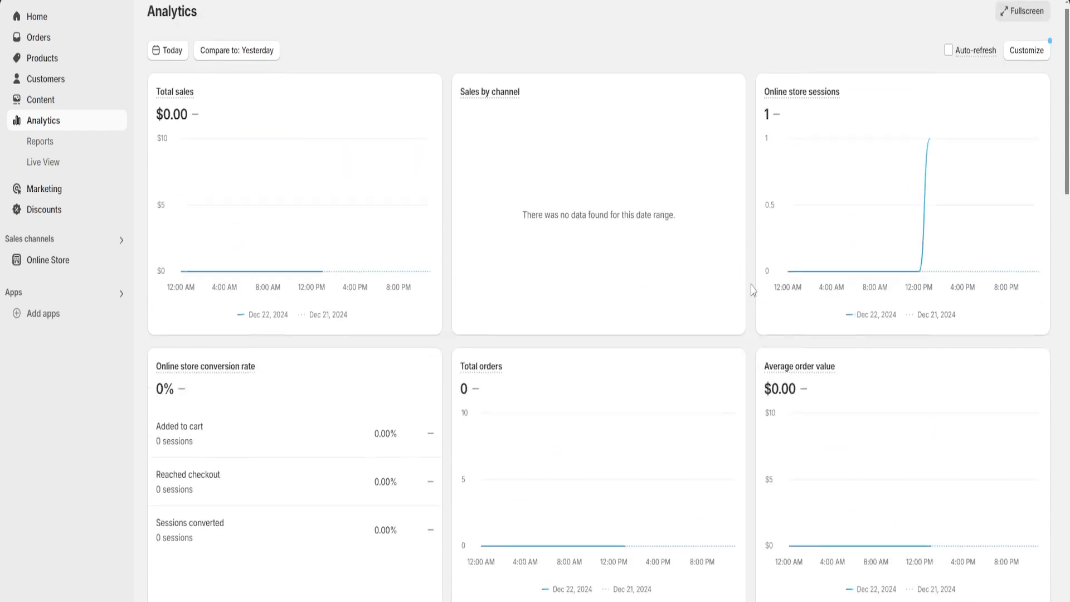
{"action": "scroll", "coordinate": [449, 191], "scroll_direction": "down", "scroll_amount": 13}
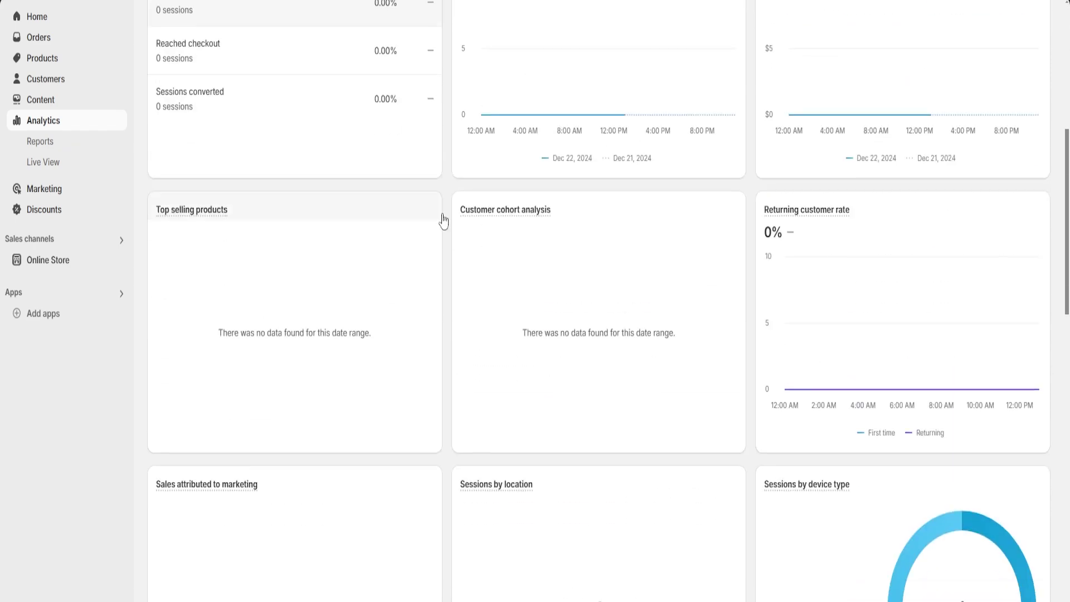
{"action": "scroll", "coordinate": [444, 221], "scroll_direction": "down", "scroll_amount": 5}
{"action": "scroll", "coordinate": [445, 225], "scroll_direction": "up", "scroll_amount": 14}
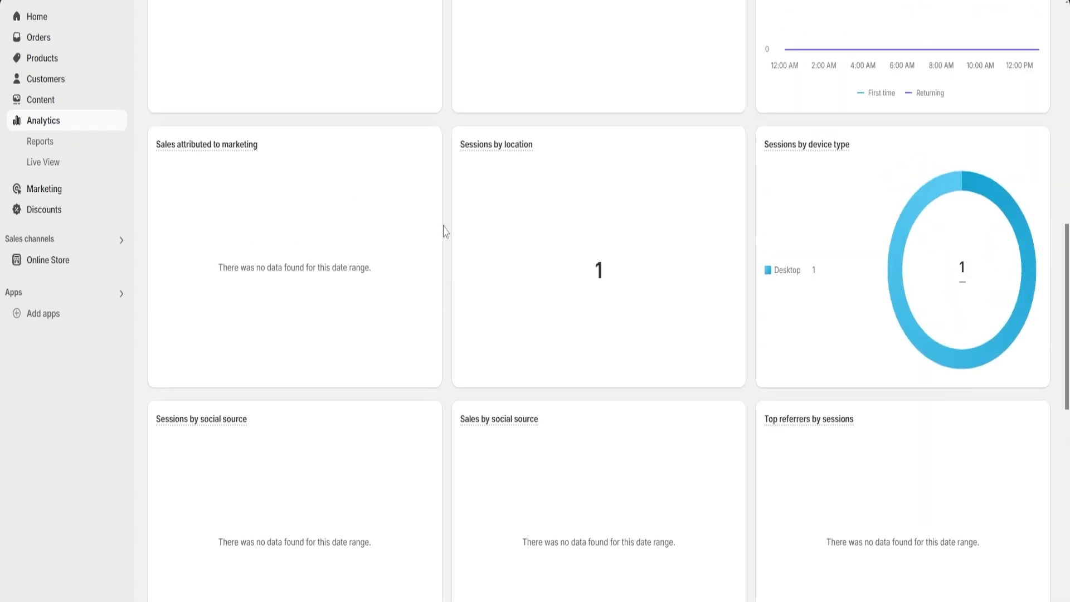
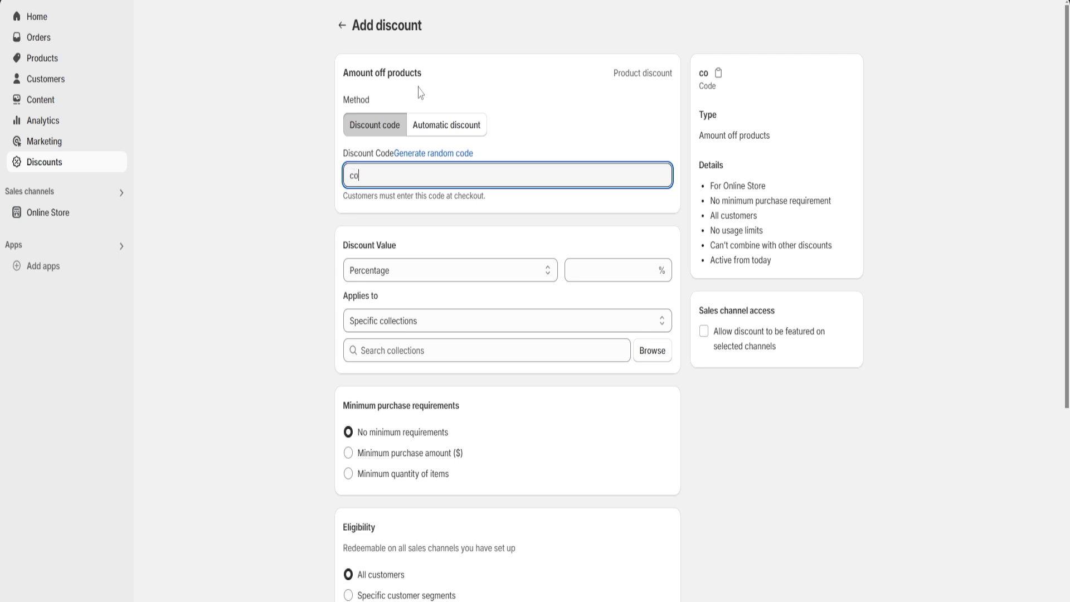
Step: Generate a random discount code for the amount off products discount
{"action": "type", "text": "101"}
{"action": "left_click", "coordinate": [449, 156]}
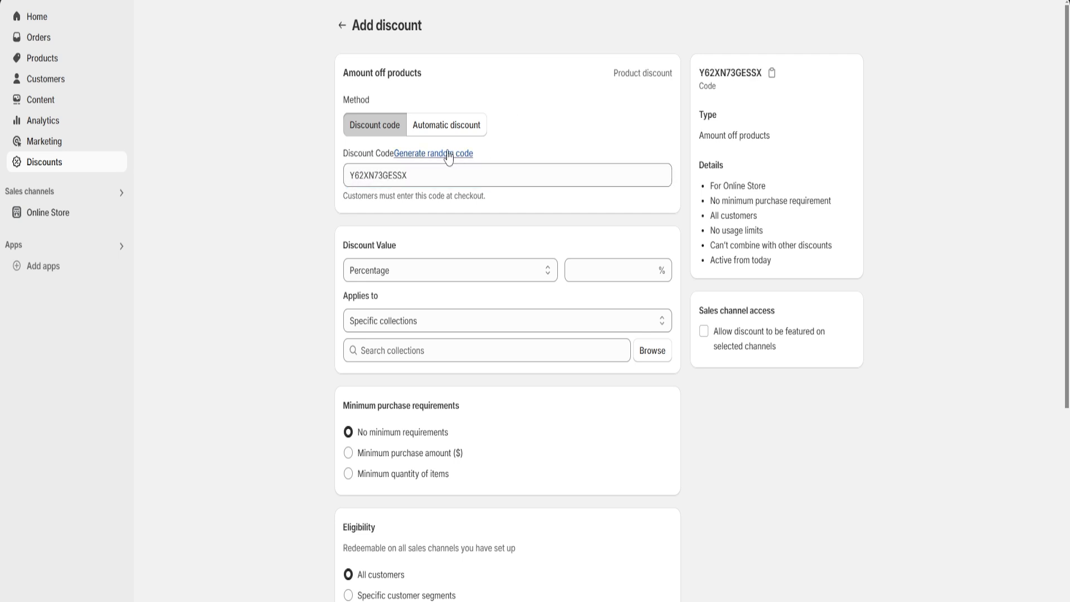
{"action": "left_click", "coordinate": [454, 176]}
{"action": "left_click", "coordinate": [525, 138]}
{"action": "scroll", "coordinate": [554, 223], "scroll_direction": "down", "scroll_amount": 2}
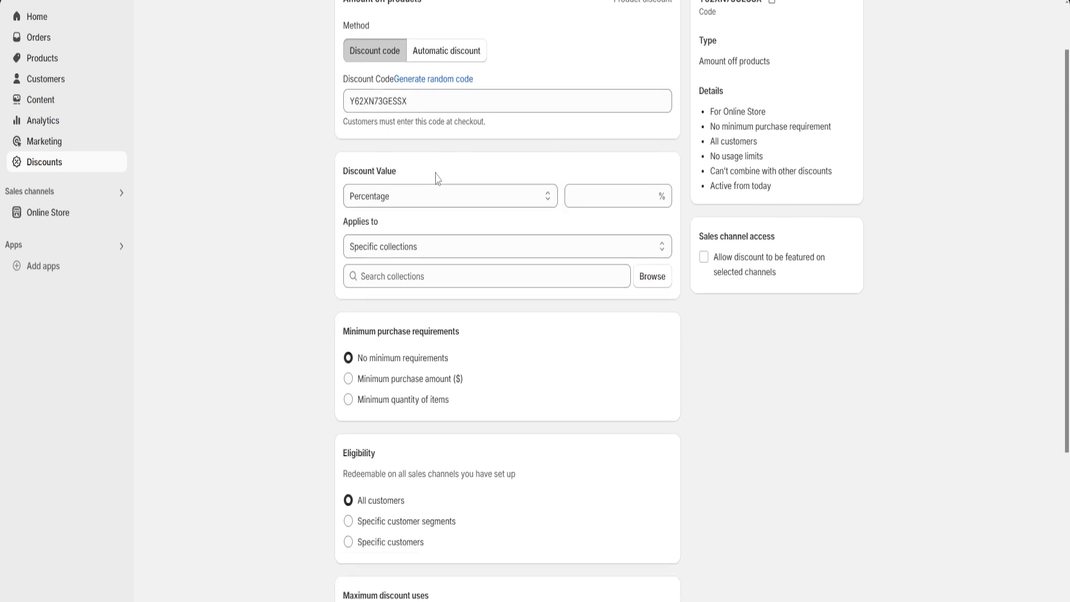
Step: Set the discount value to a percentage of 10%
{"action": "left_click", "coordinate": [431, 202]}
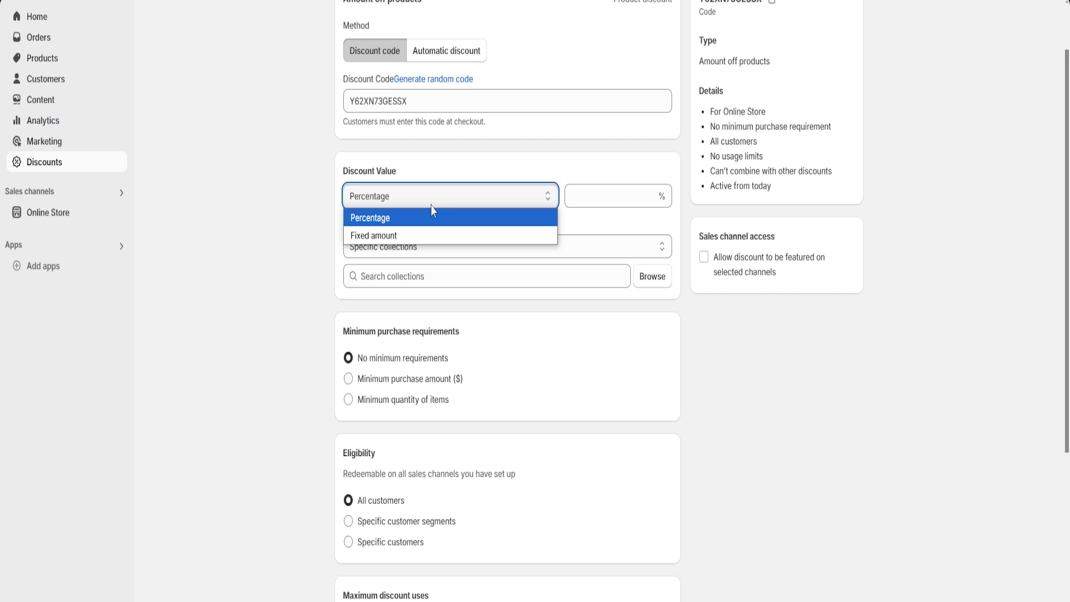
{"action": "left_click", "coordinate": [403, 218]}
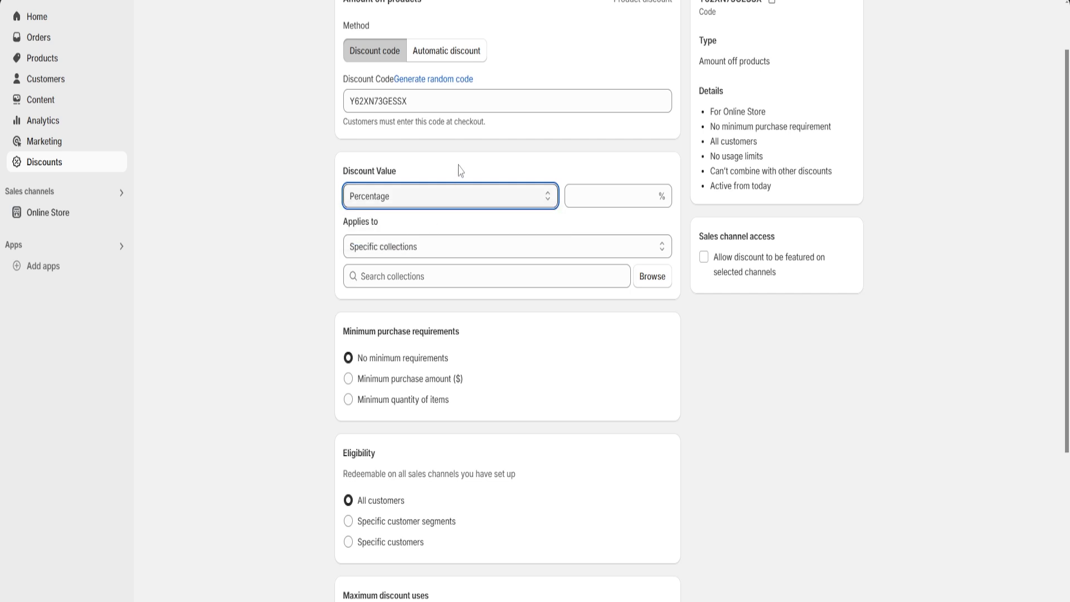
{"action": "left_click", "coordinate": [598, 193]}
{"action": "type", "text": "10"}
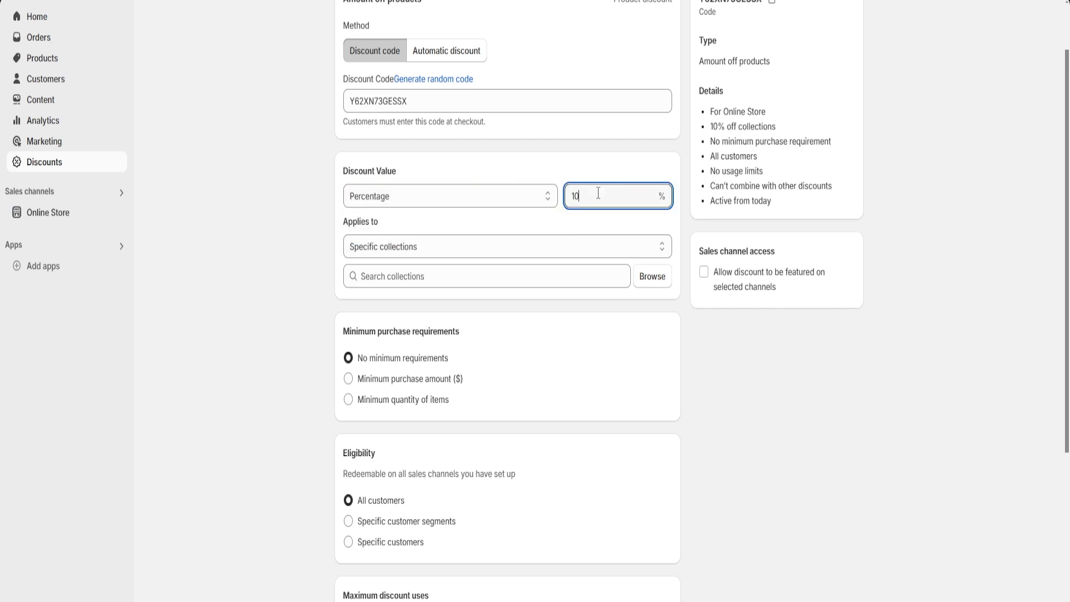
{"action": "left_click", "coordinate": [606, 172]}
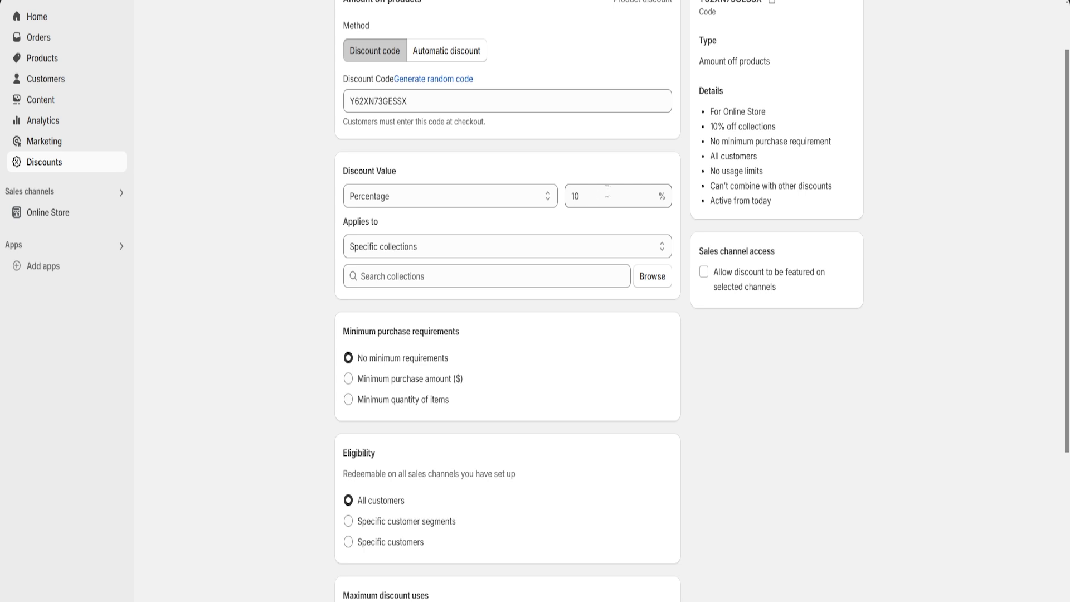
Step: Apply the discount to the Home page collection
{"action": "scroll", "coordinate": [530, 141], "scroll_direction": "down", "scroll_amount": 1}
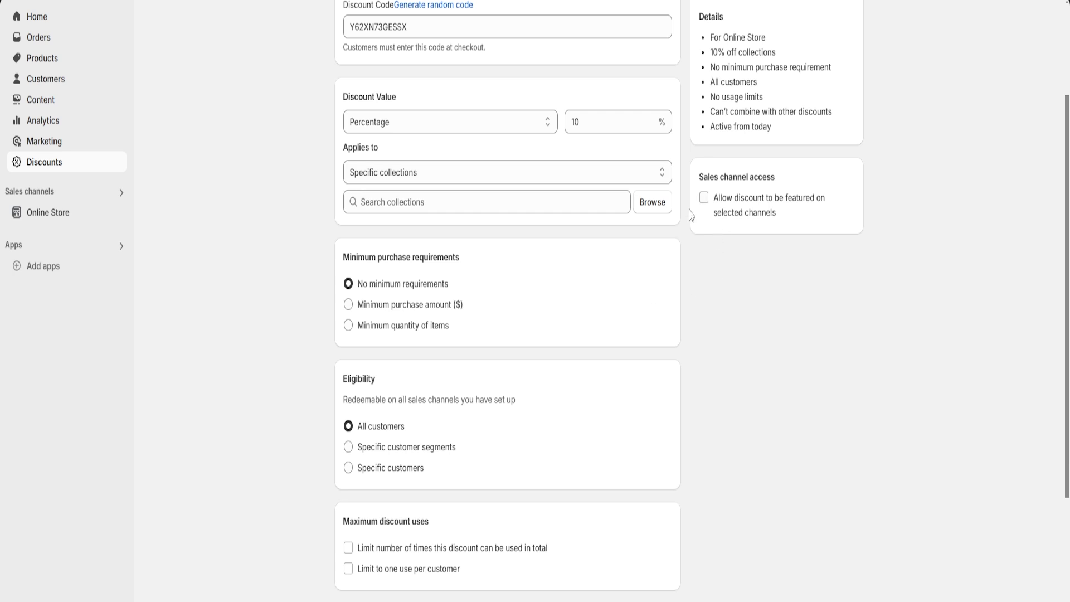
{"action": "left_click", "coordinate": [656, 205]}
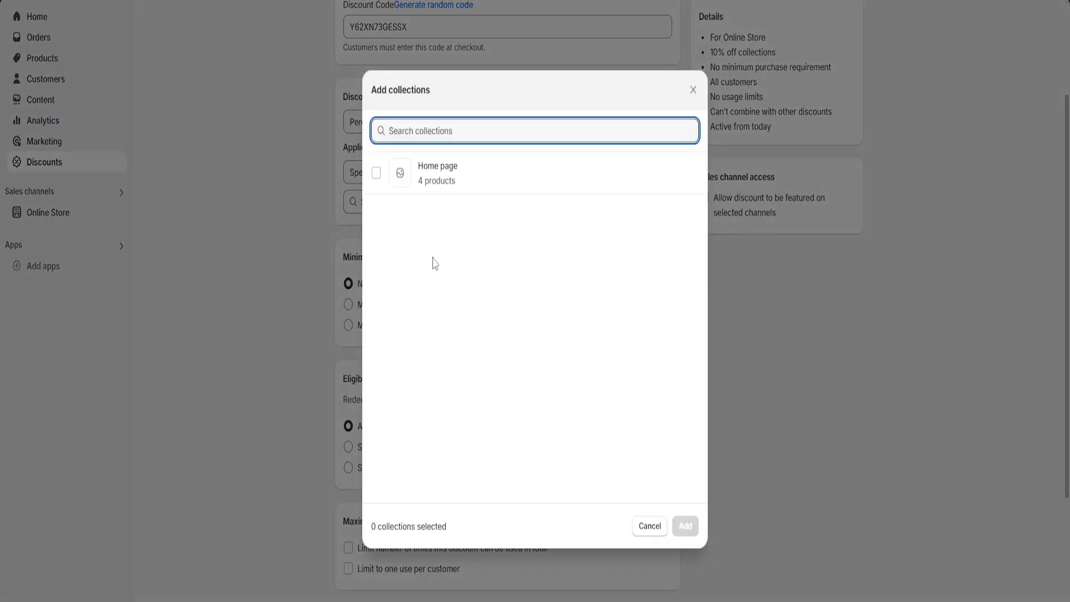
{"action": "left_click", "coordinate": [376, 172]}
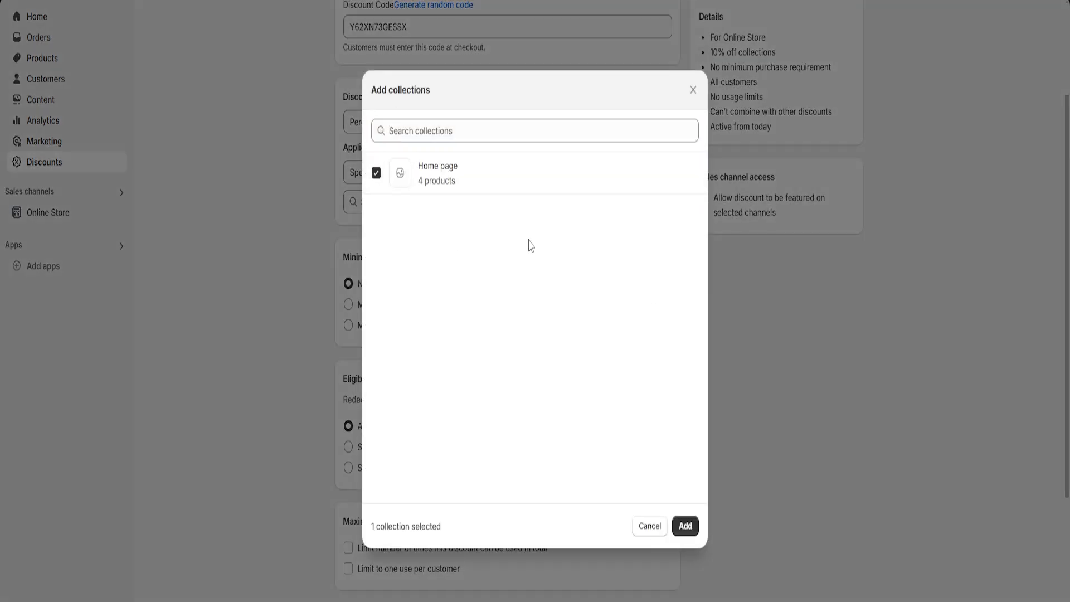
{"action": "left_click", "coordinate": [686, 525]}
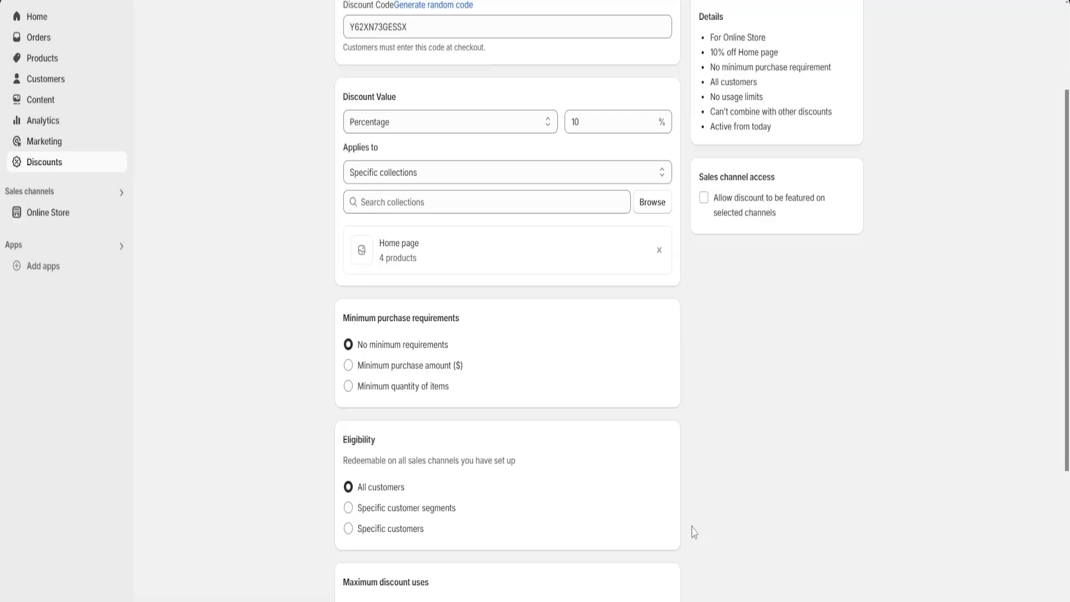
Step: Examine the discount's minimum purchase requirements, customer eligibility, maximum uses and combinations settings
{"action": "scroll", "coordinate": [630, 293], "scroll_direction": "down", "scroll_amount": 3}
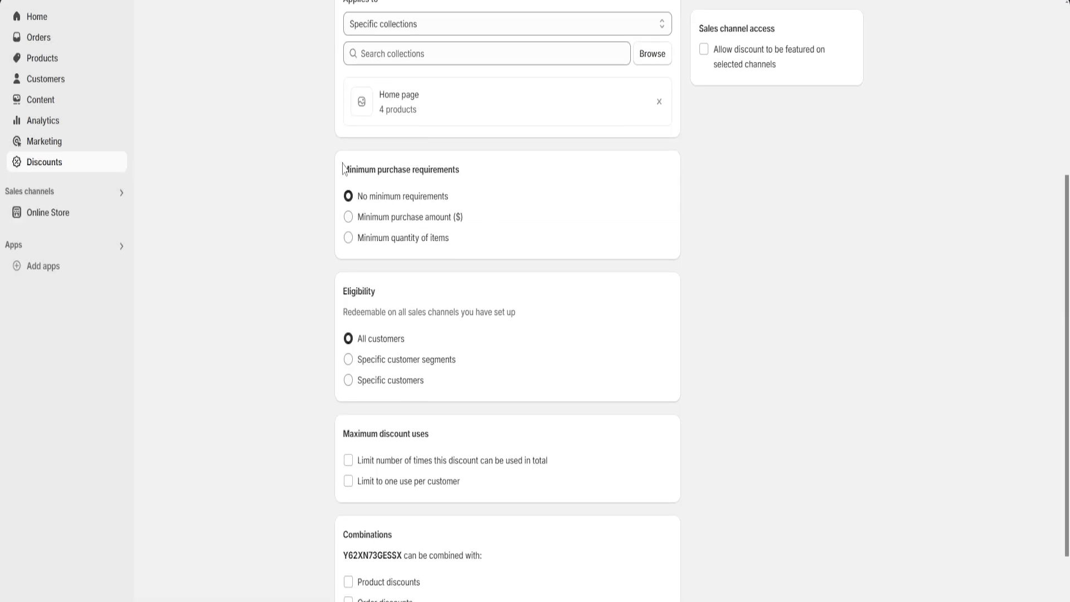
{"action": "left_click_drag", "start_coordinate": [342, 168], "coordinate": [473, 167]}
{"action": "left_click", "coordinate": [477, 169]}
{"action": "scroll", "coordinate": [526, 210], "scroll_direction": "down", "scroll_amount": 1}
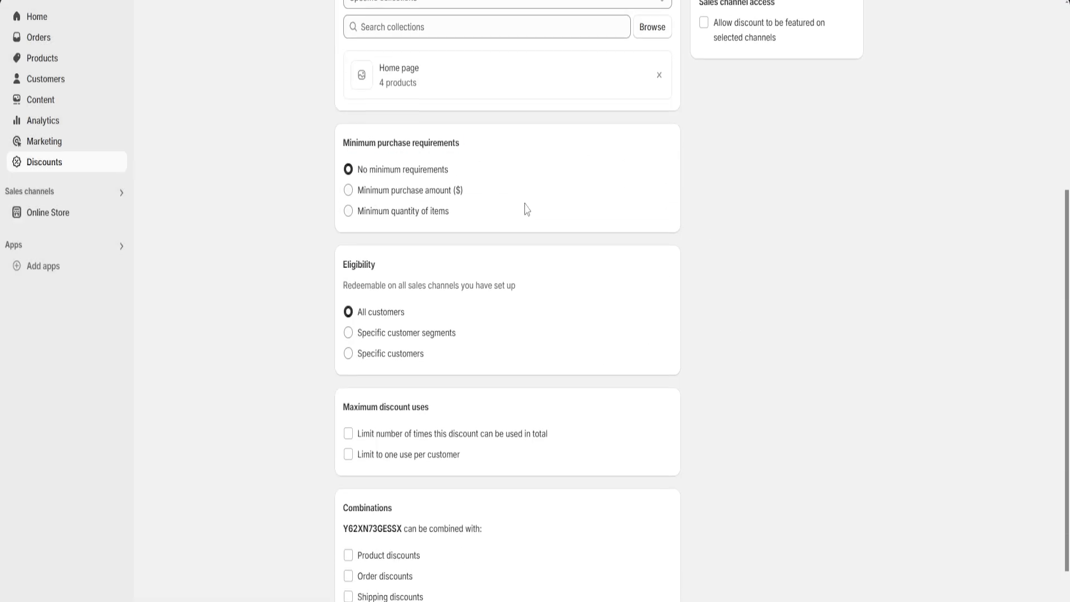
{"action": "scroll", "coordinate": [527, 210], "scroll_direction": "down", "scroll_amount": 1}
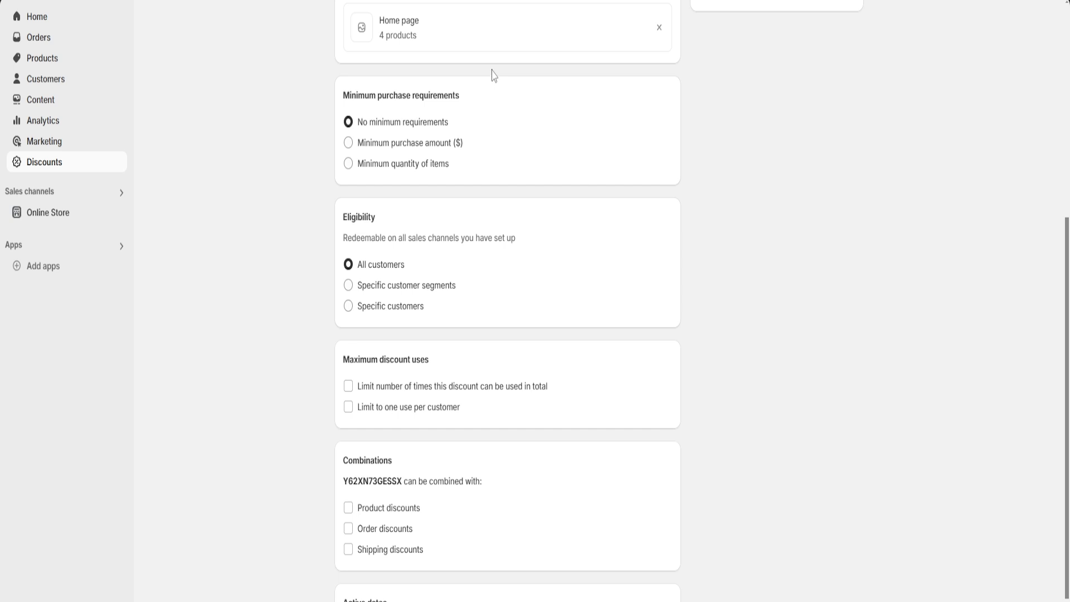
{"action": "left_click_drag", "start_coordinate": [346, 105], "coordinate": [466, 105]}
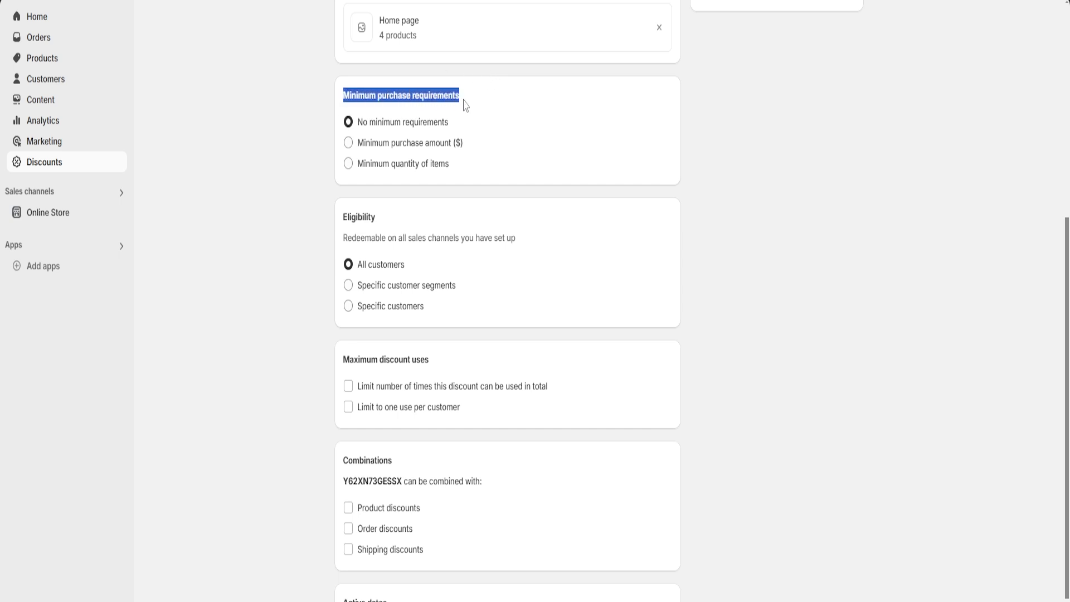
{"action": "left_click", "coordinate": [474, 108]}
{"action": "scroll", "coordinate": [482, 128], "scroll_direction": "down", "scroll_amount": 1}
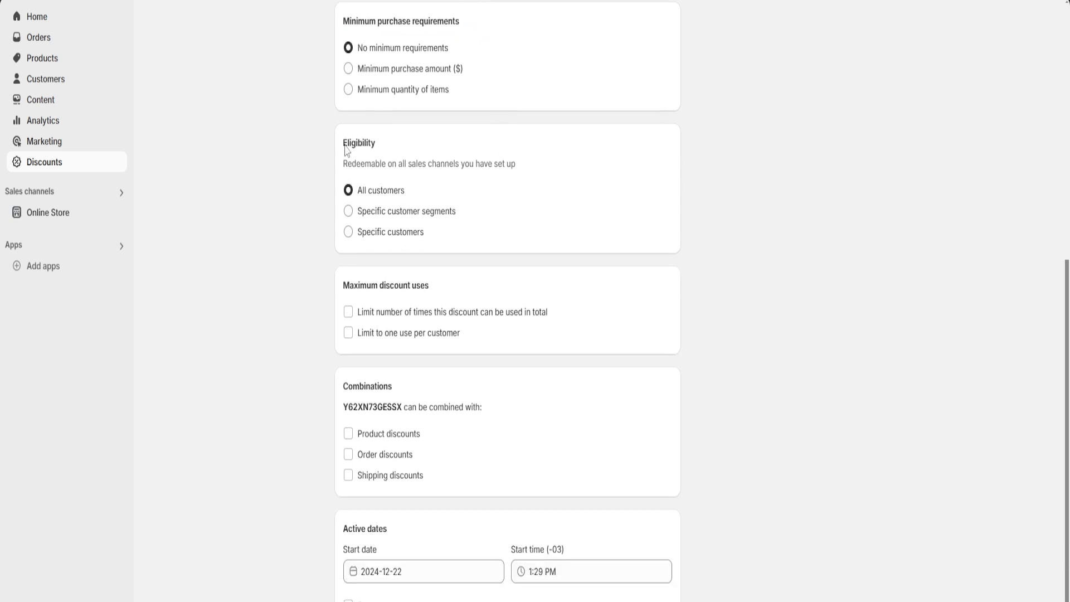
{"action": "left_click_drag", "start_coordinate": [345, 148], "coordinate": [392, 148]}
{"action": "left_click", "coordinate": [393, 149]}
{"action": "scroll", "coordinate": [384, 254], "scroll_direction": "down", "scroll_amount": 1}
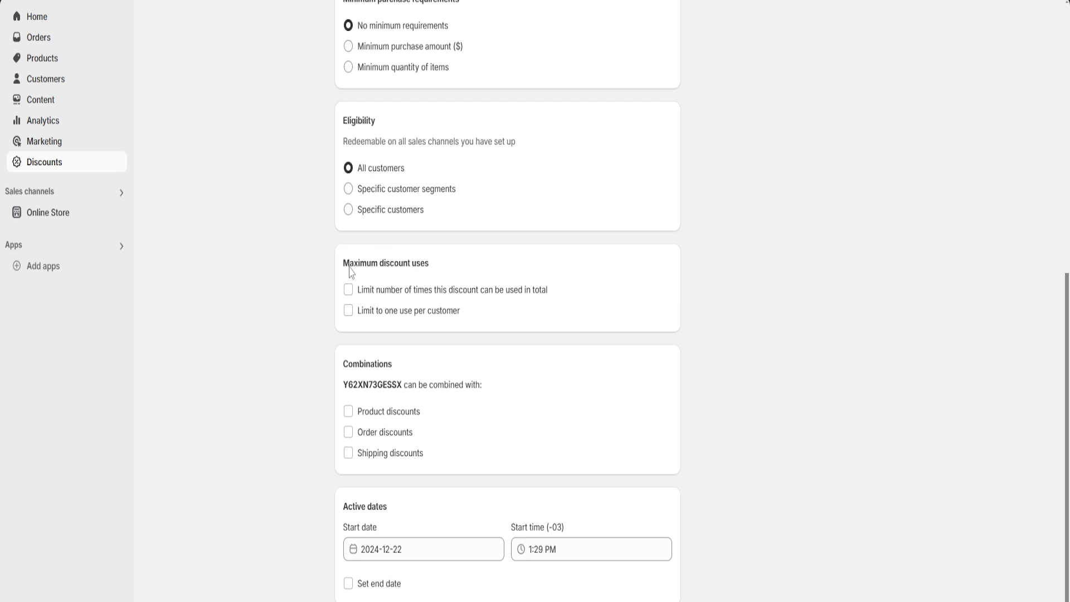
{"action": "left_click_drag", "start_coordinate": [350, 272], "coordinate": [450, 272]}
{"action": "left_click", "coordinate": [451, 271]}
{"action": "left_click_drag", "start_coordinate": [344, 369], "coordinate": [427, 367]}
{"action": "left_click", "coordinate": [429, 369]}
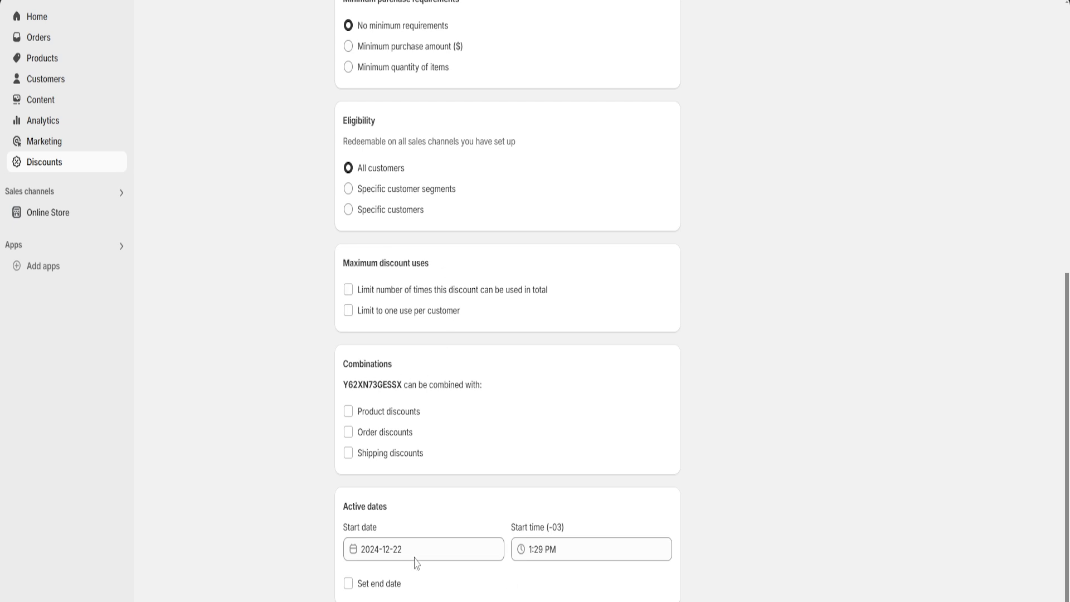
Step: Give the discount an end date of 2024-12-29, save it and return to the discounts list
{"action": "left_click", "coordinate": [347, 582]}
{"action": "scroll", "coordinate": [431, 523], "scroll_direction": "down", "scroll_amount": 1}
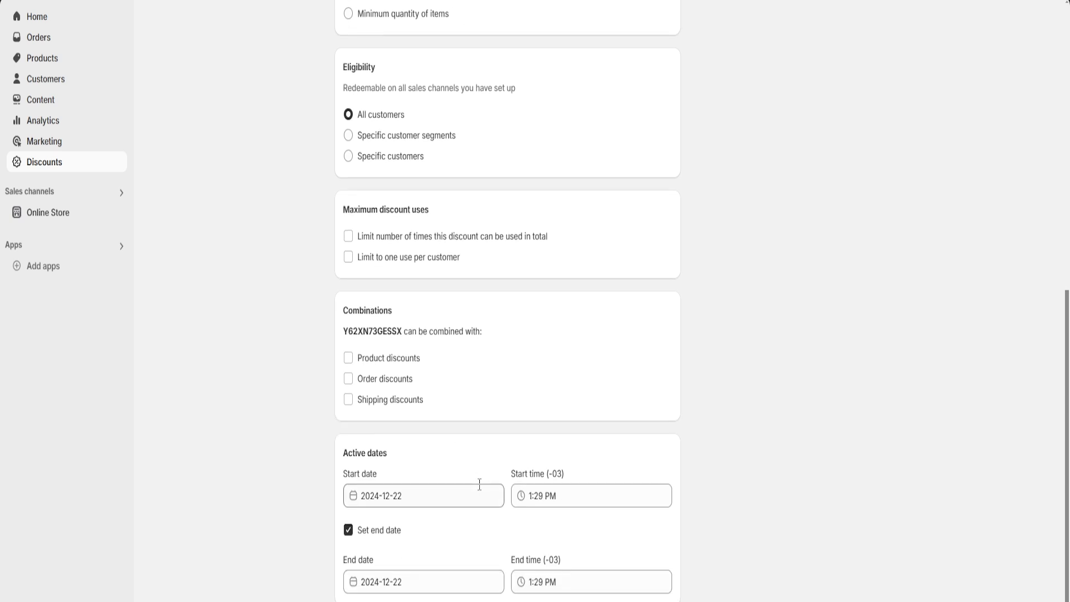
{"action": "left_click", "coordinate": [419, 580]}
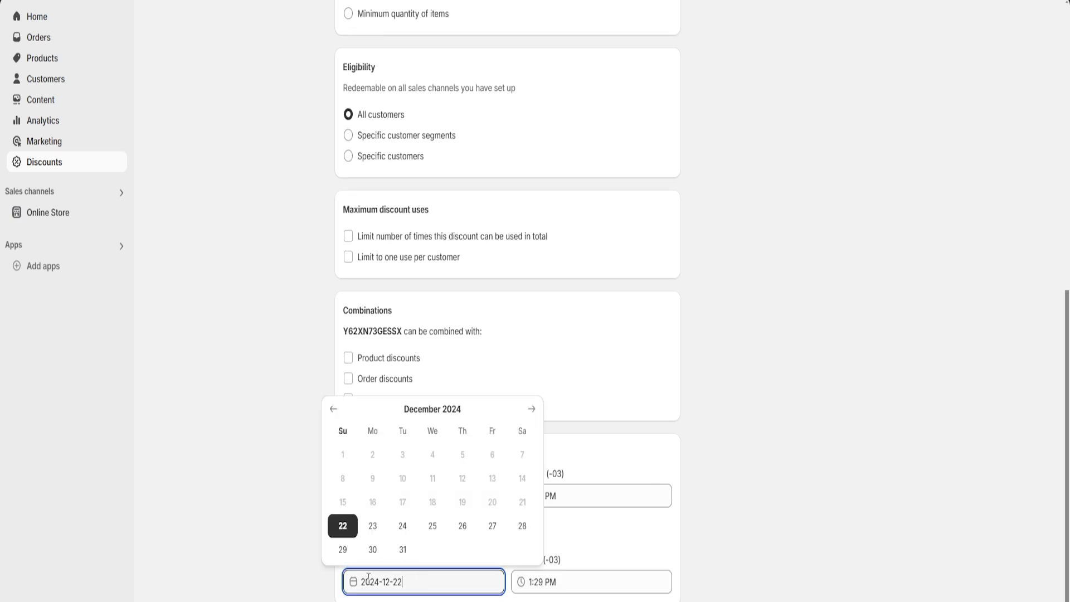
{"action": "left_click", "coordinate": [343, 550]}
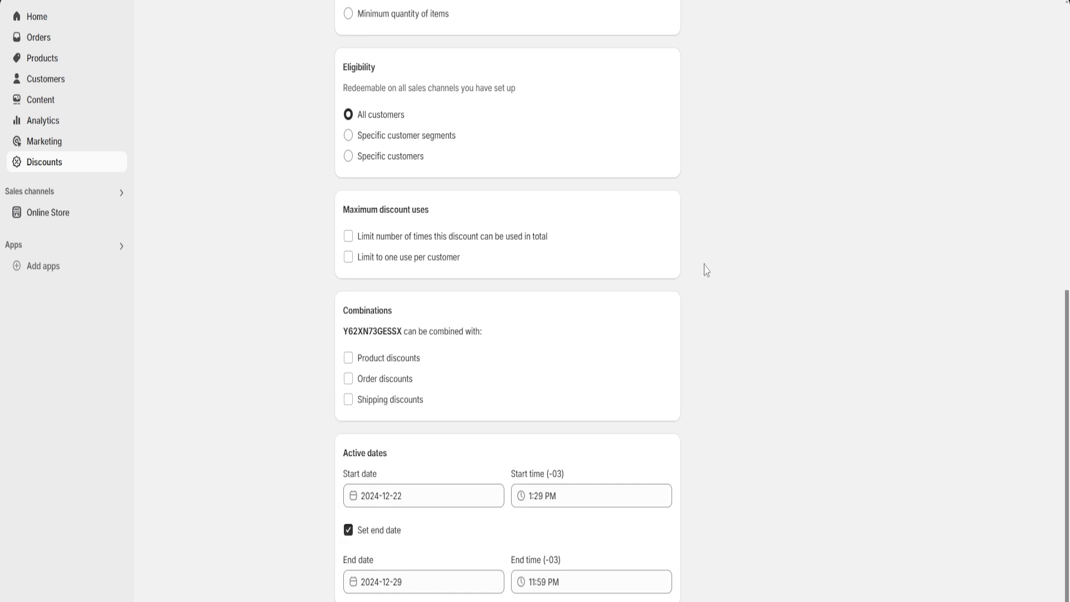
{"action": "key", "text": "ctrl+s"}
{"action": "left_click", "coordinate": [341, 22]}
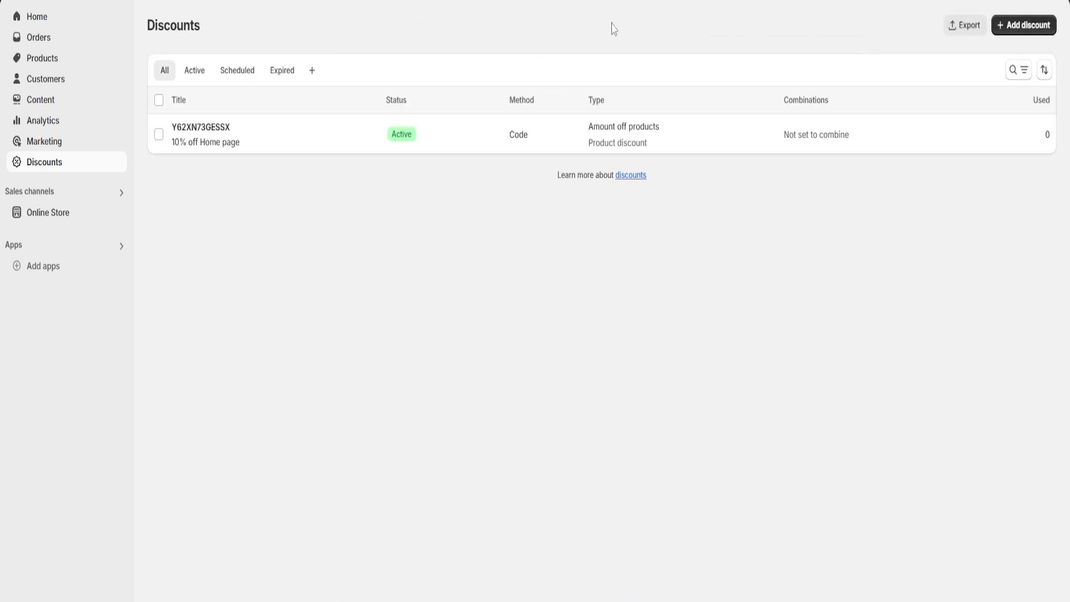